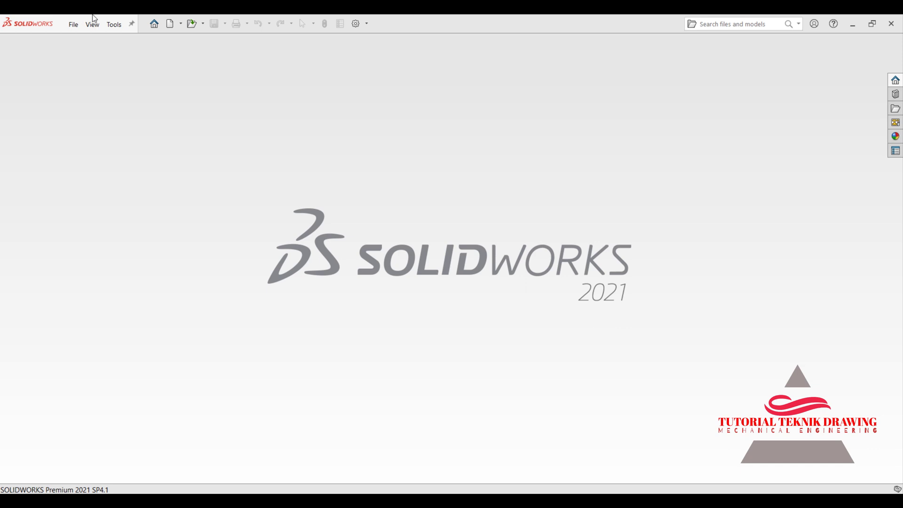
Create a new blank part document (Part6) from the Part template.
left_click(73, 24)
left_click(79, 41)
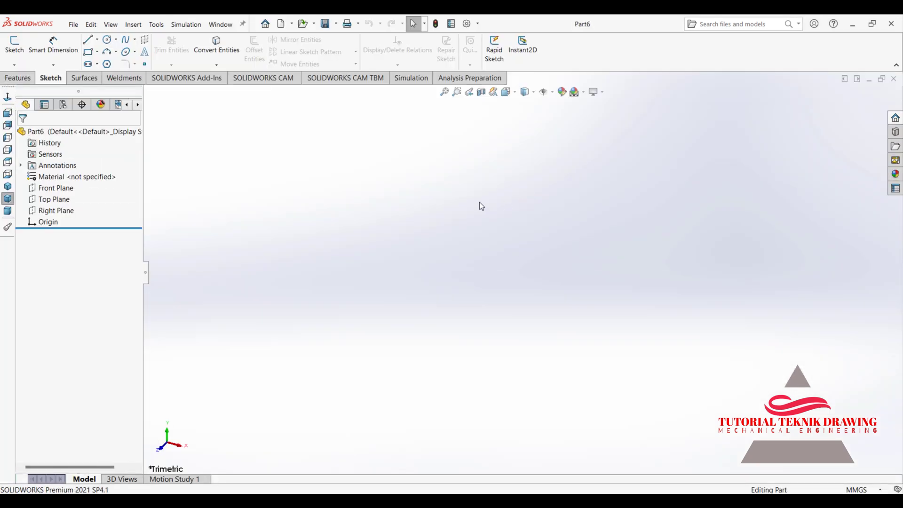
On the Front Plane, draw the web as a center rectangle centred on the origin.
left_click(66, 189)
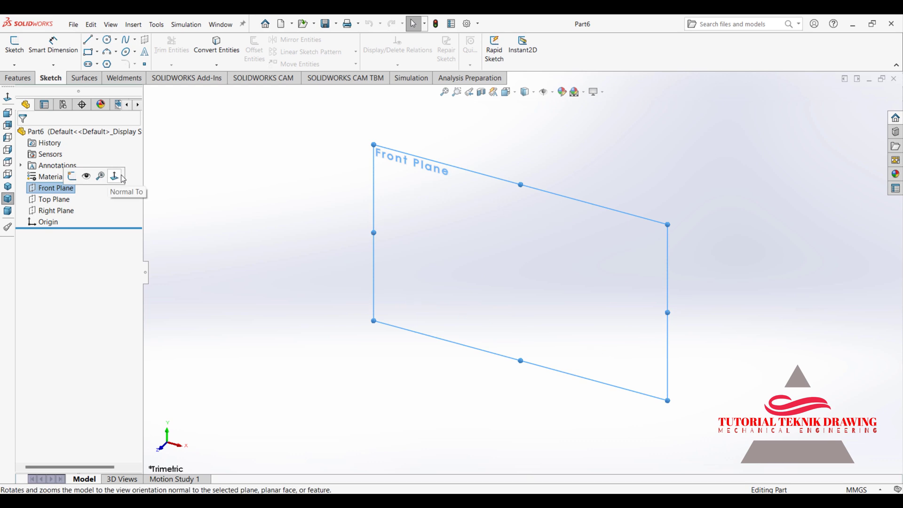
left_click(114, 176)
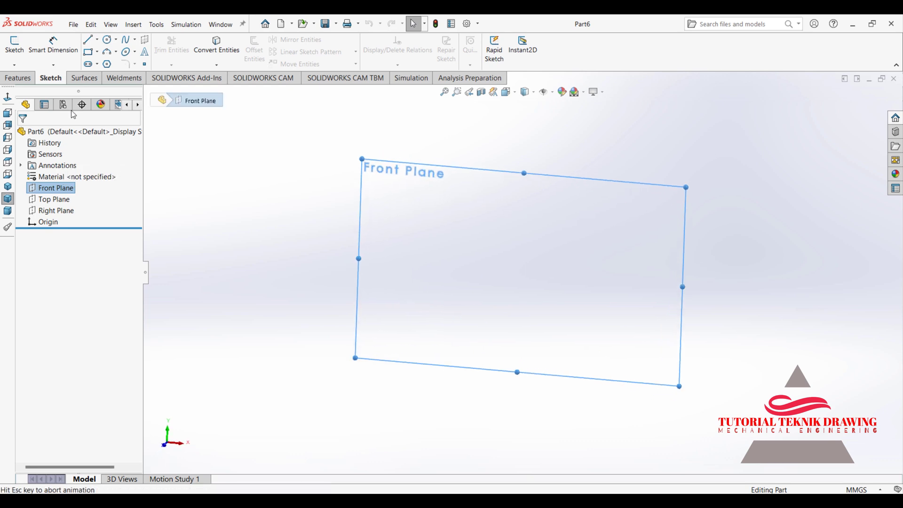
left_click(97, 52)
left_click(118, 75)
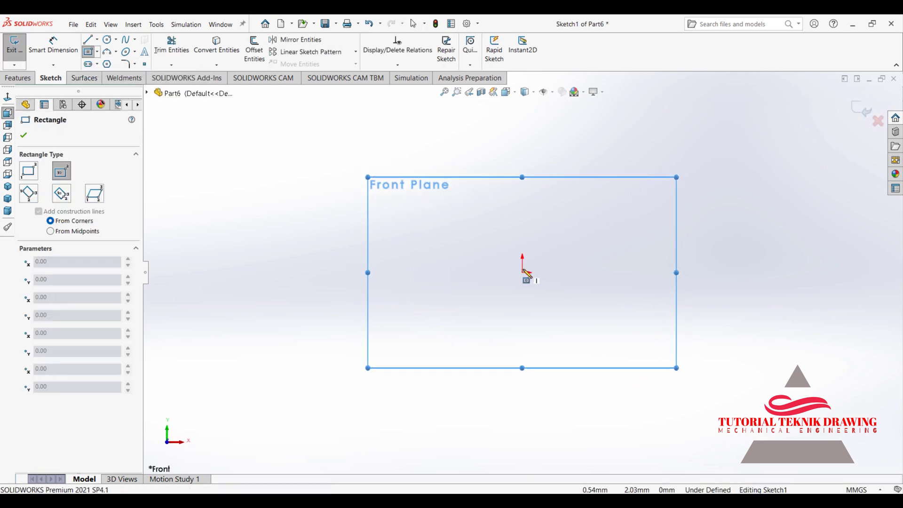
left_click(522, 273)
left_click(550, 122)
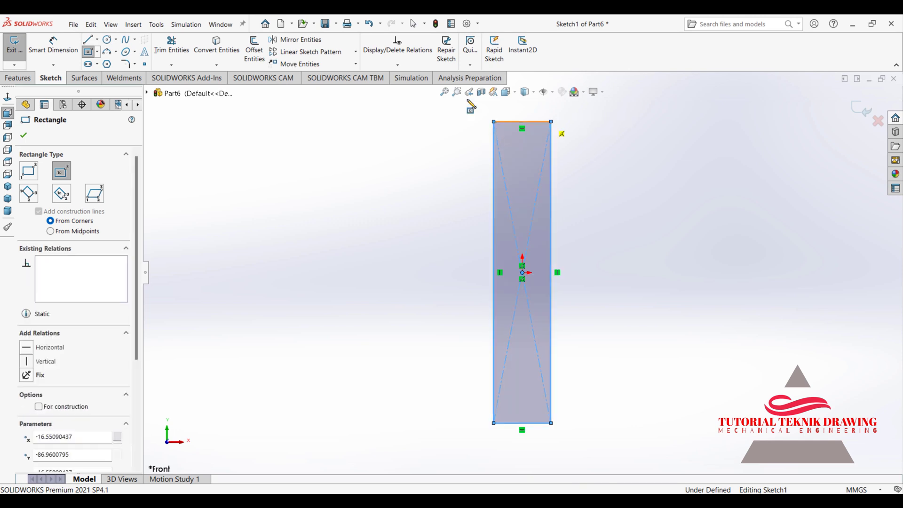
Add wide top and bottom flange rectangles centred on the web's top and bottom edges.
left_click(522, 121)
left_click(716, 102)
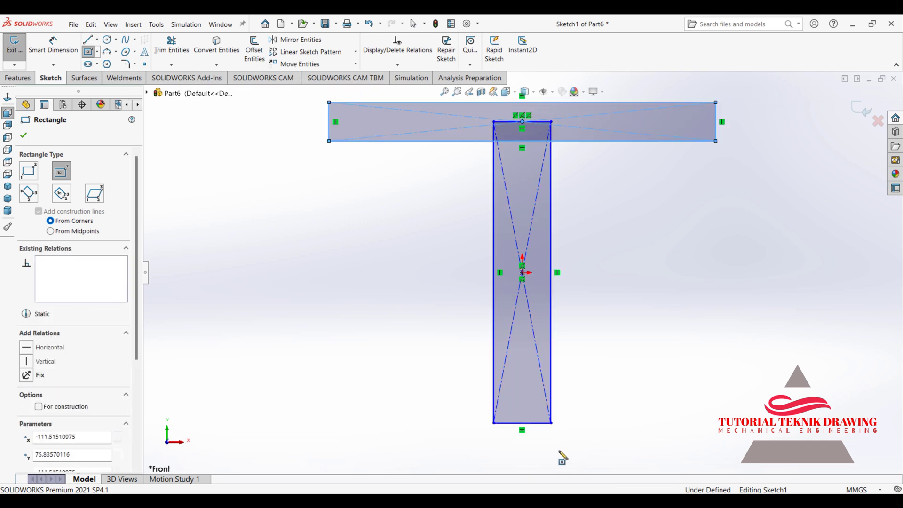
left_click(522, 423)
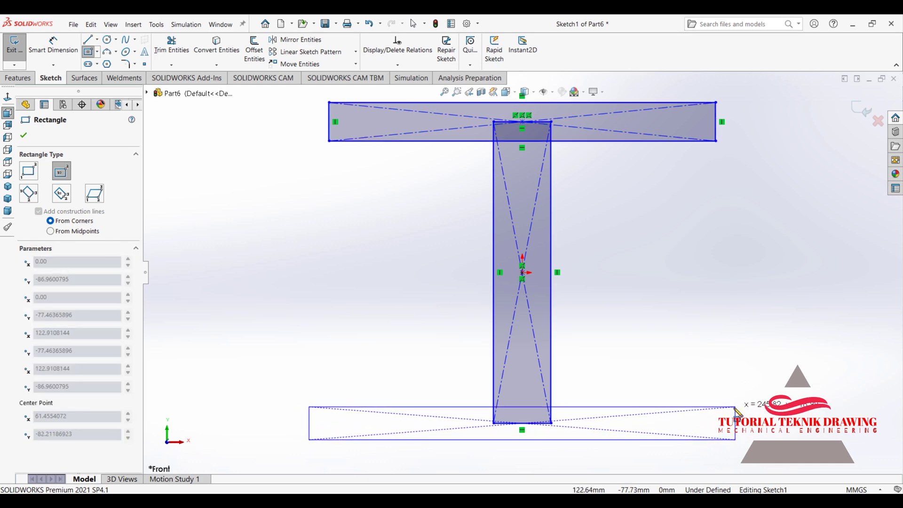
left_click(732, 408)
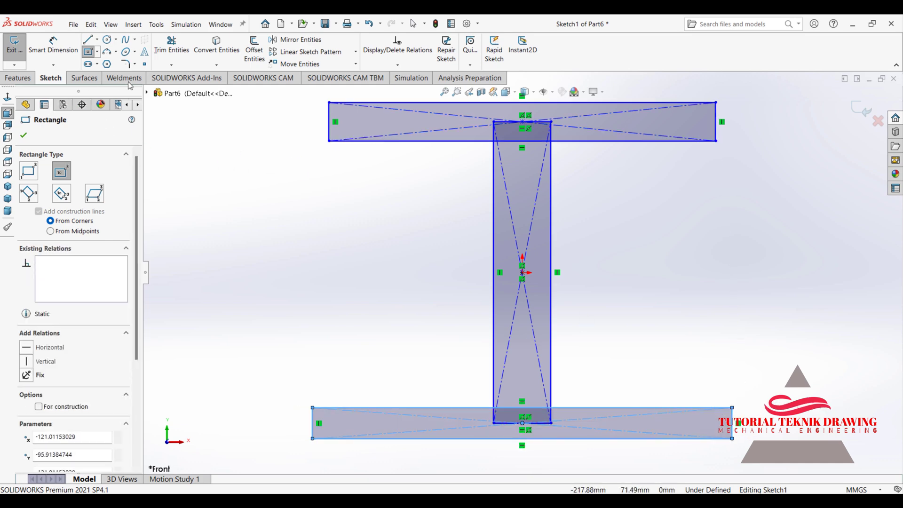
left_click(166, 52)
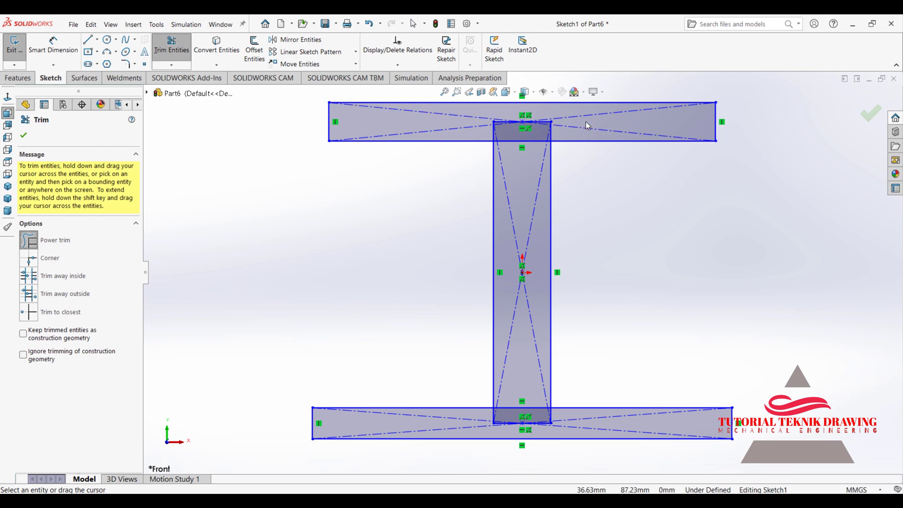
Trim away the overlapping web and flange lines at the top junction.
mouse_move(586, 122)
left_mouse_down()
mouse_move(527, 130)
mouse_move(522, 155)
left_mouse_up()
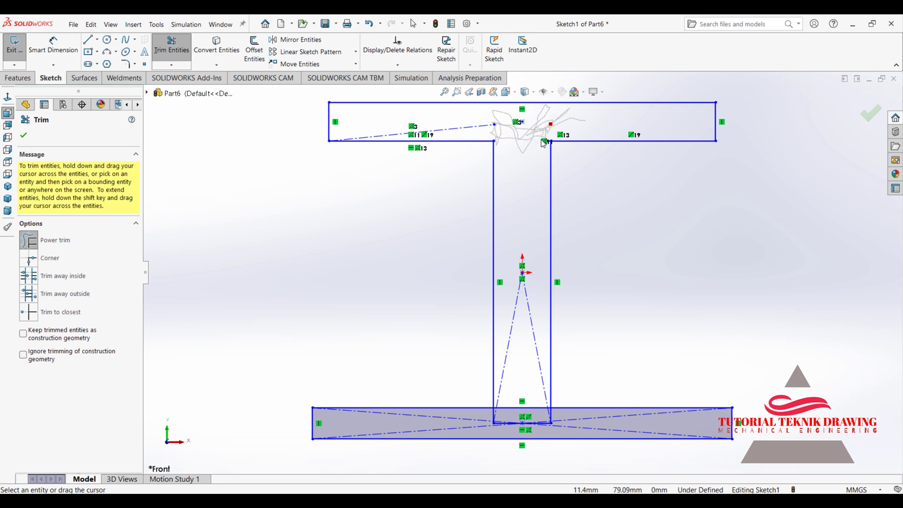
scroll(549, 127, "down", 3)
scroll(541, 157, "down", 6)
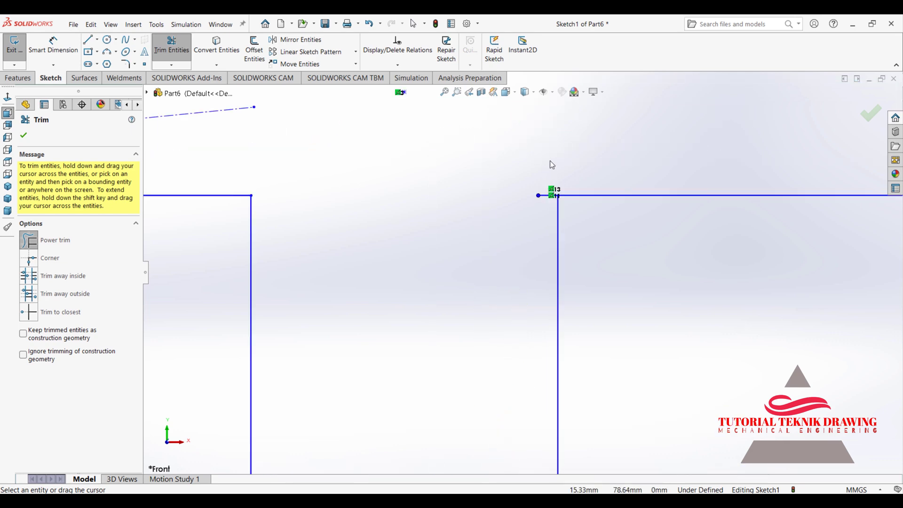
left_click_drag(549, 160, 537, 232)
scroll(534, 158, "up", 4)
scroll(533, 158, "up", 3)
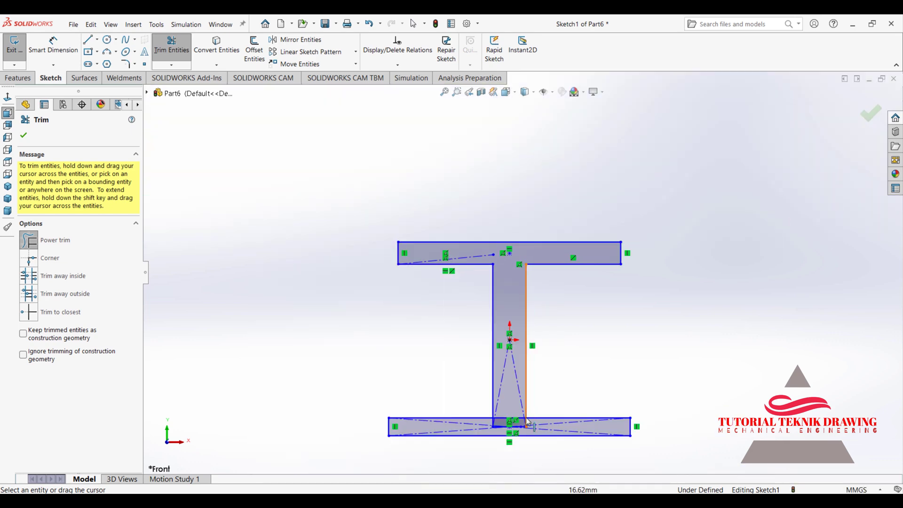
Trim away the overlapping lines at the bottom web-flange junction.
scroll(512, 428, "down", 4)
mouse_move(569, 340)
left_mouse_down()
mouse_move(512, 352)
mouse_move(526, 340)
left_mouse_up()
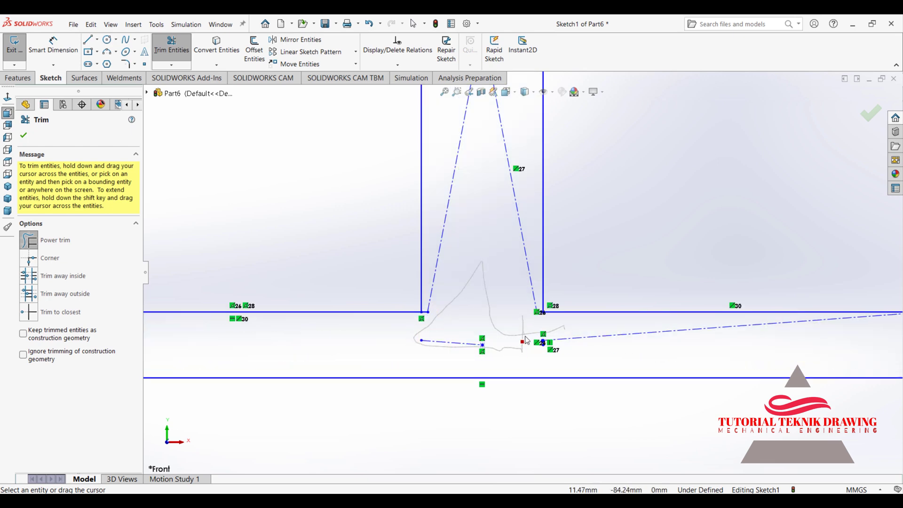
scroll(497, 336, "down", 5)
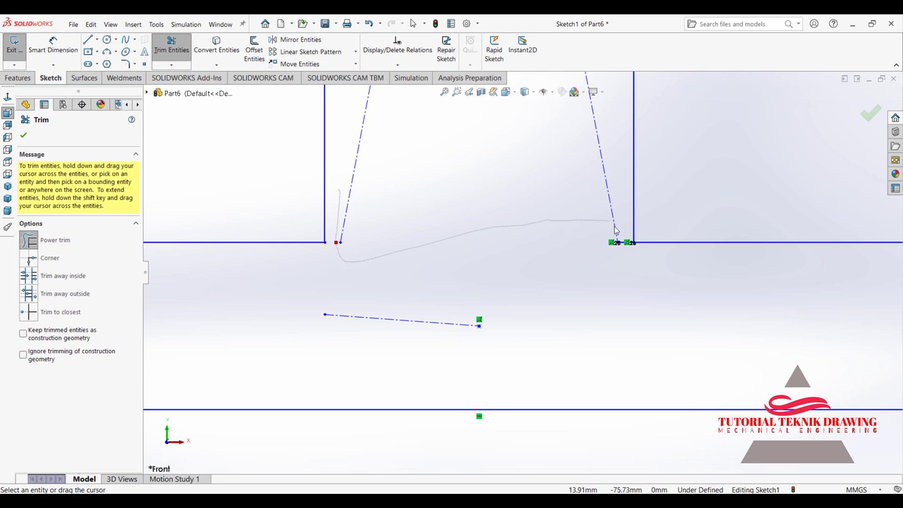
scroll(531, 340, "up", 2)
scroll(520, 359, "up", 4)
scroll(520, 329, "up", 3)
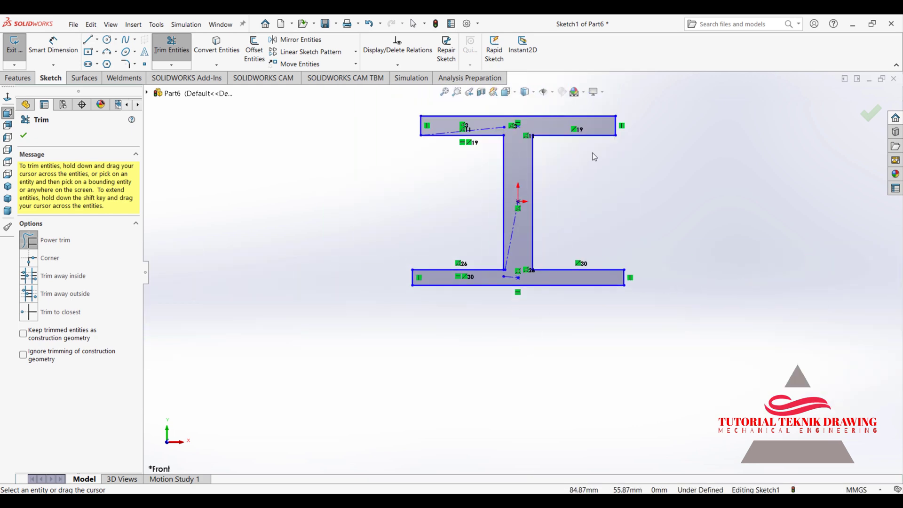
scroll(591, 152, "down", 3)
left_click(54, 47)
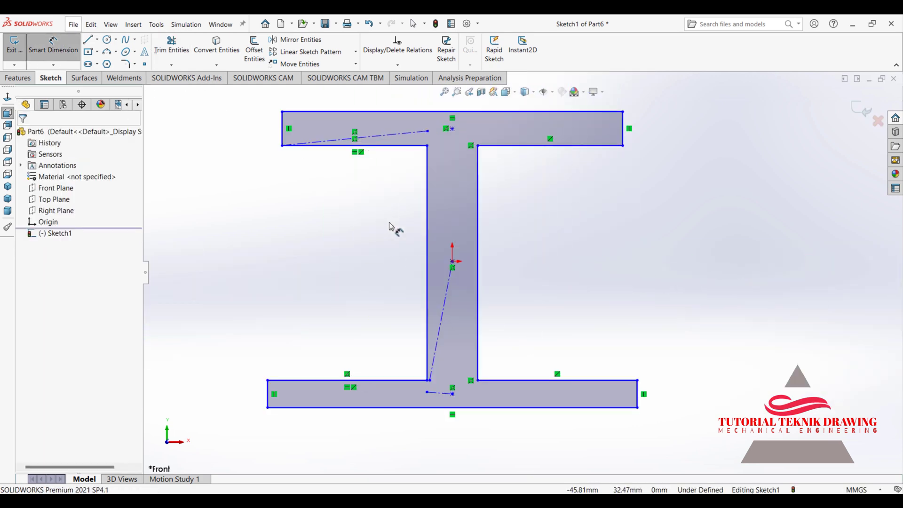
Dimension the web height to 100 and both flange widths to 150.
left_click(428, 254)
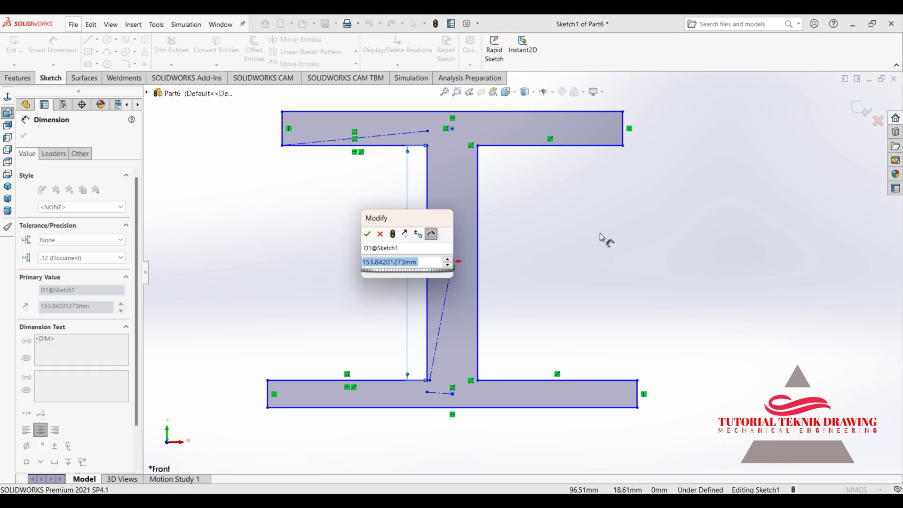
type("100")
key("Return")
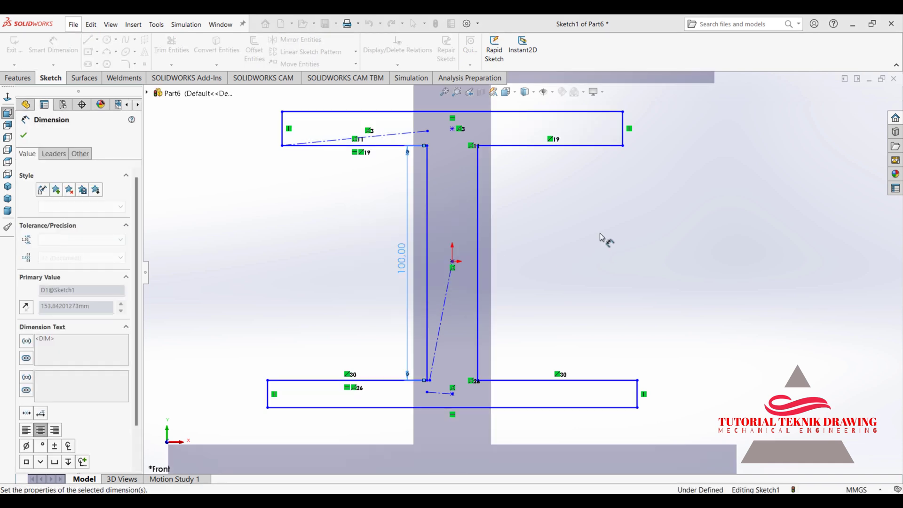
left_click(431, 116)
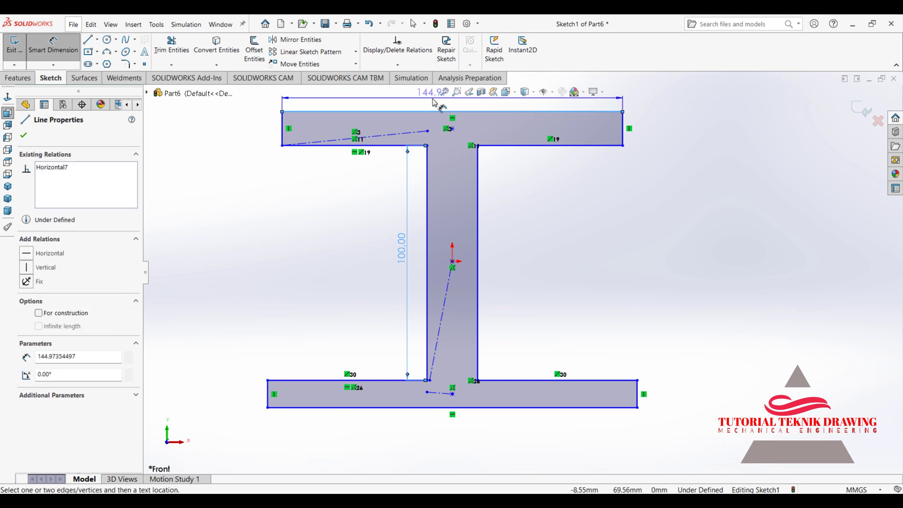
left_click(428, 94)
type("15")
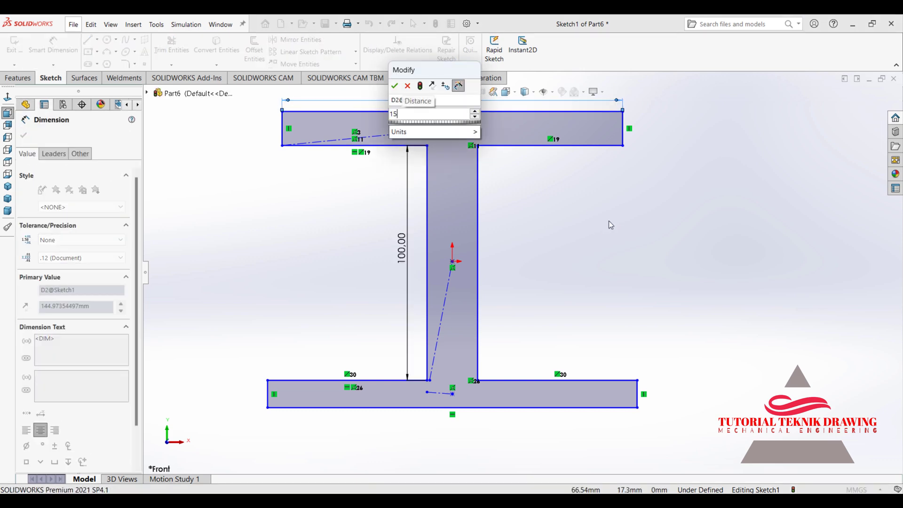
type("0")
key("Return")
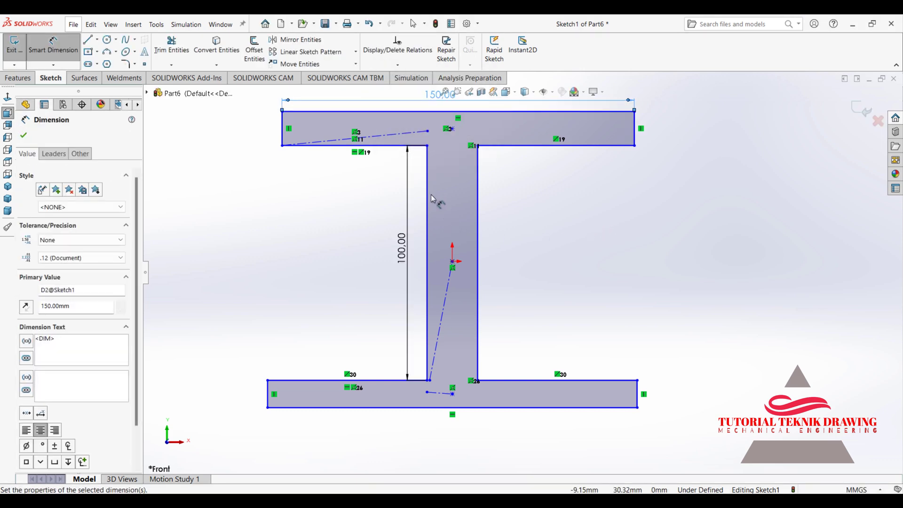
left_click(413, 408)
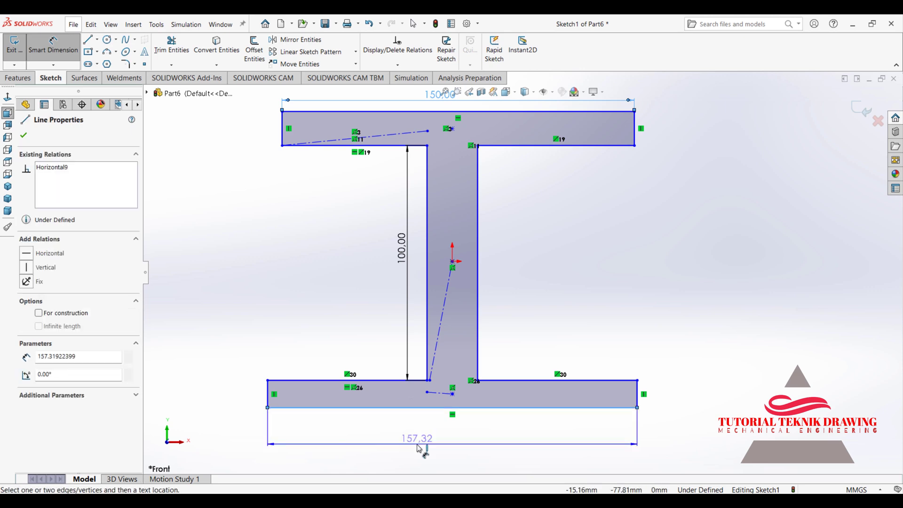
left_click(436, 447)
type("150")
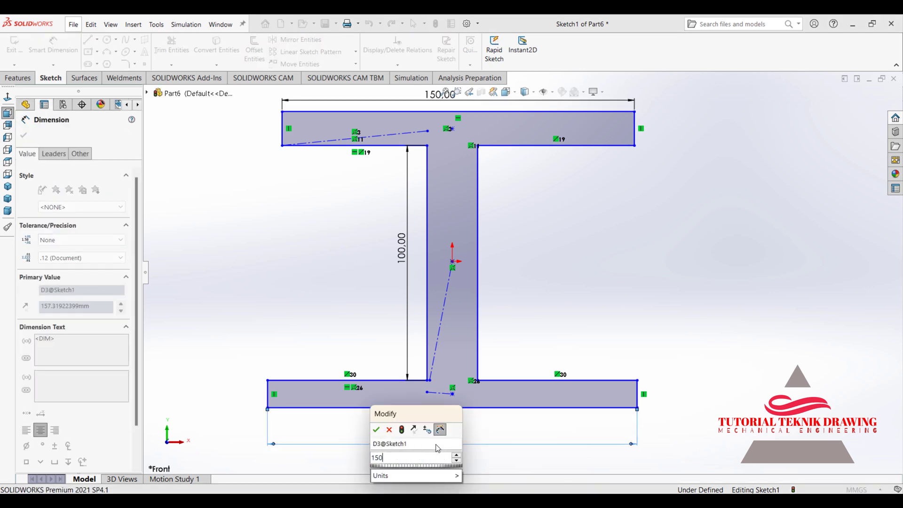
key("Return")
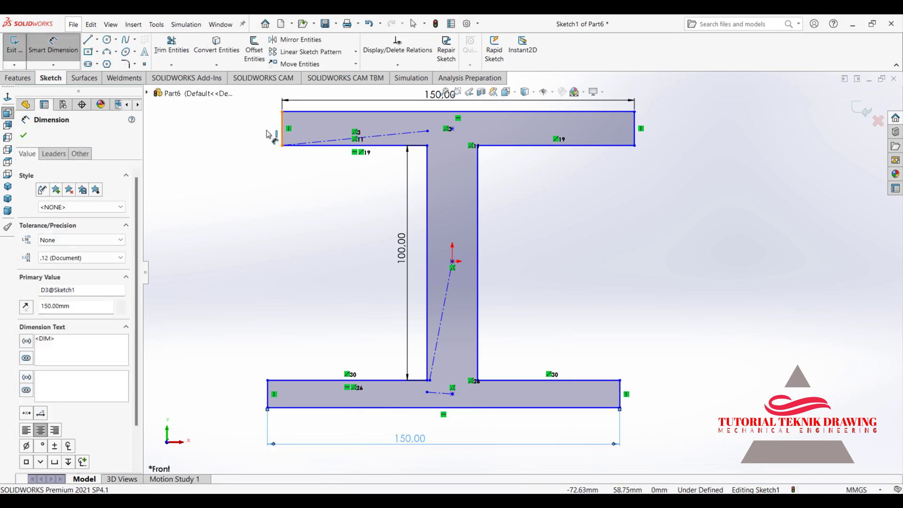
Dimension both the top and bottom flange thicknesses to 15.
left_click(267, 132)
type("15")
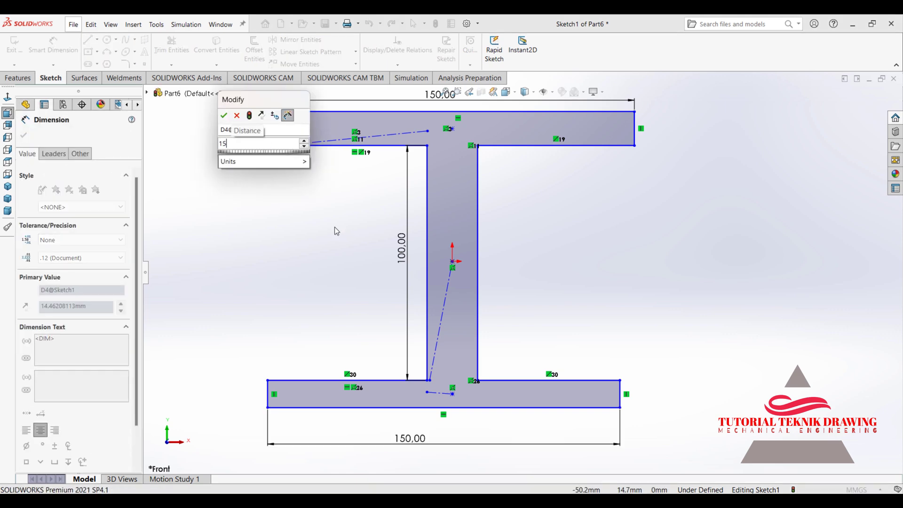
key("Return")
left_click(266, 394)
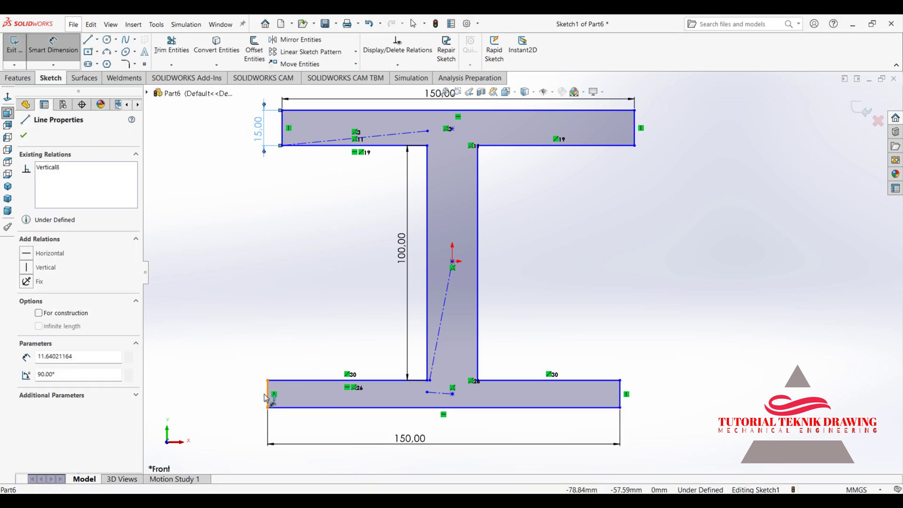
left_click(295, 289)
type("15")
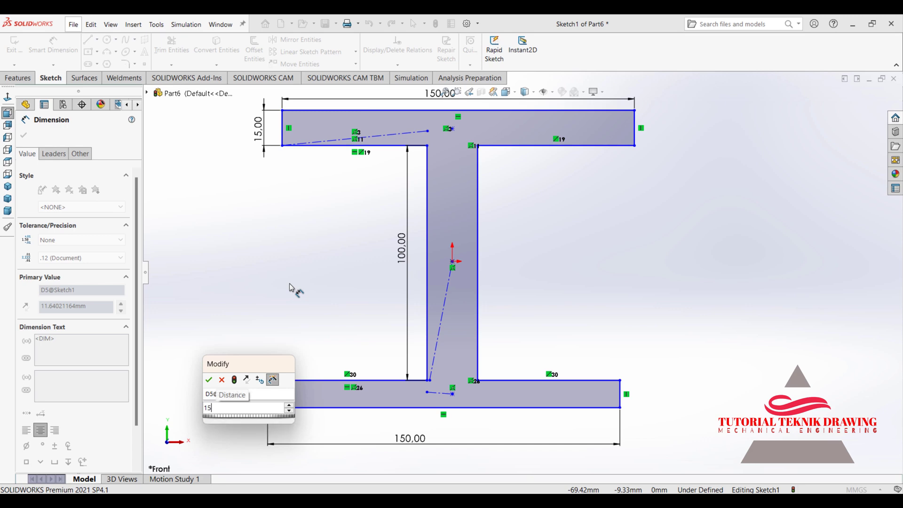
key("Return")
left_click(452, 261)
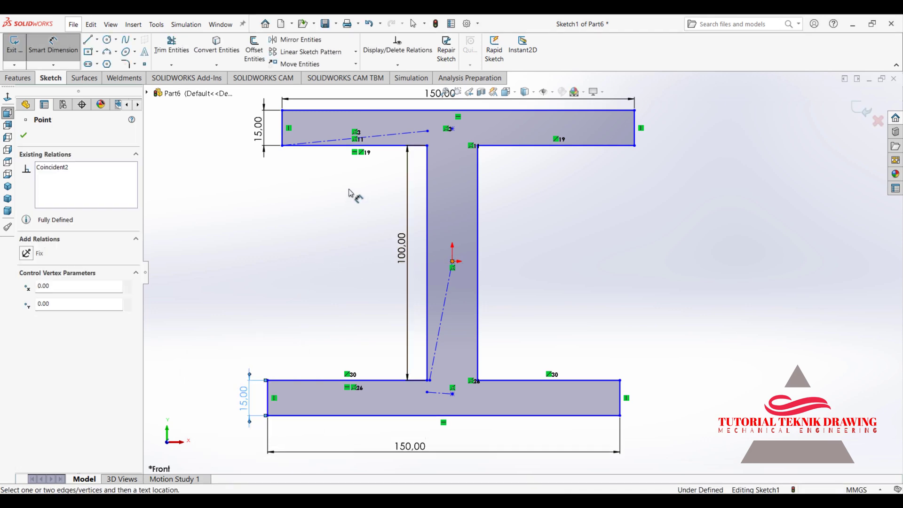
Place the top and bottom flanges' left edges 75 mm from the origin.
left_click(282, 136)
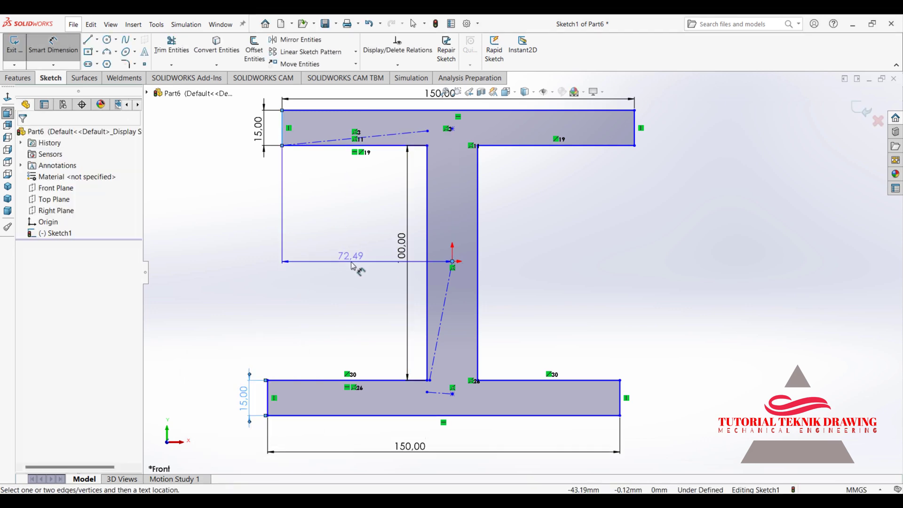
left_click(352, 259)
type("75")
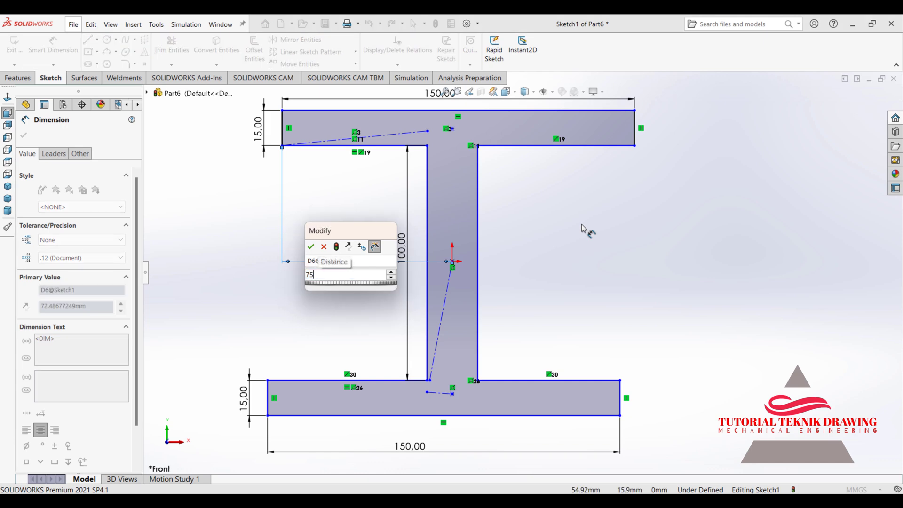
key("Return")
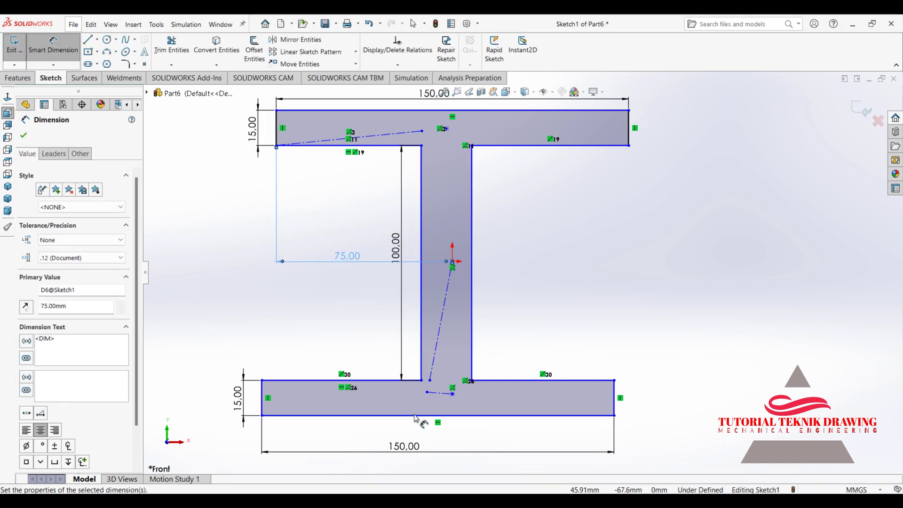
left_click(262, 404)
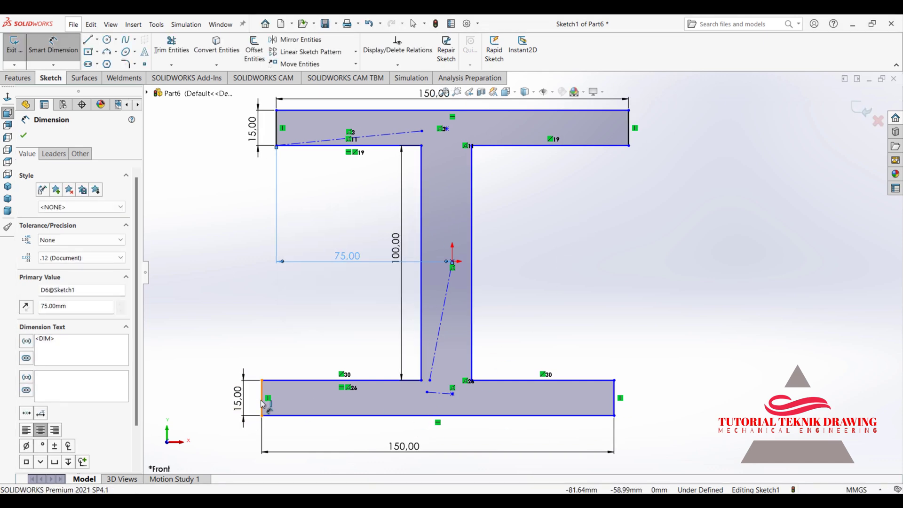
left_click(453, 262)
left_click(356, 434)
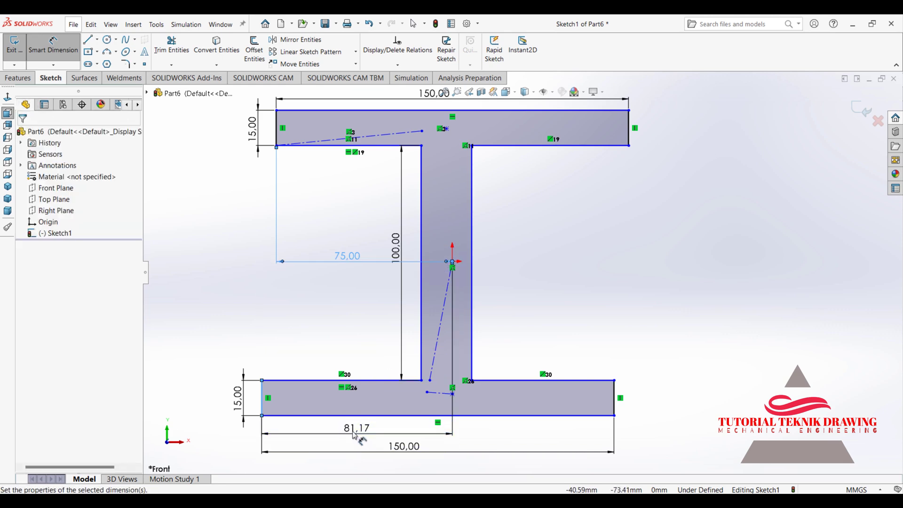
type("75")
key("Return")
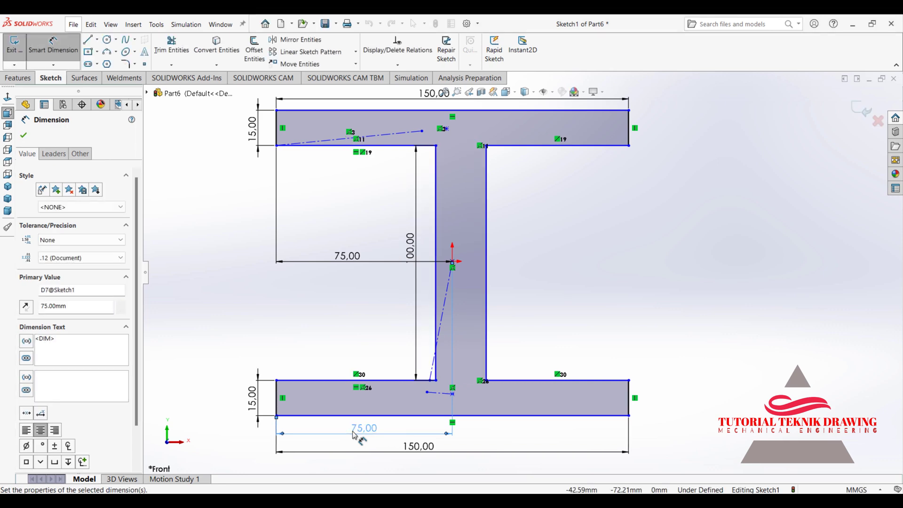
Make the web 20 mm wide with a 10 mm dimension from its side to the centre.
left_click(435, 301)
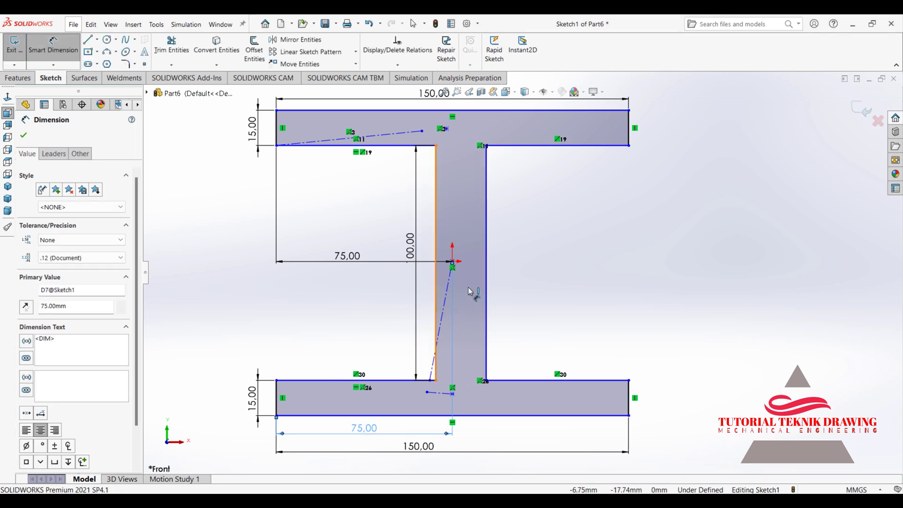
left_click(487, 282)
left_click(461, 224)
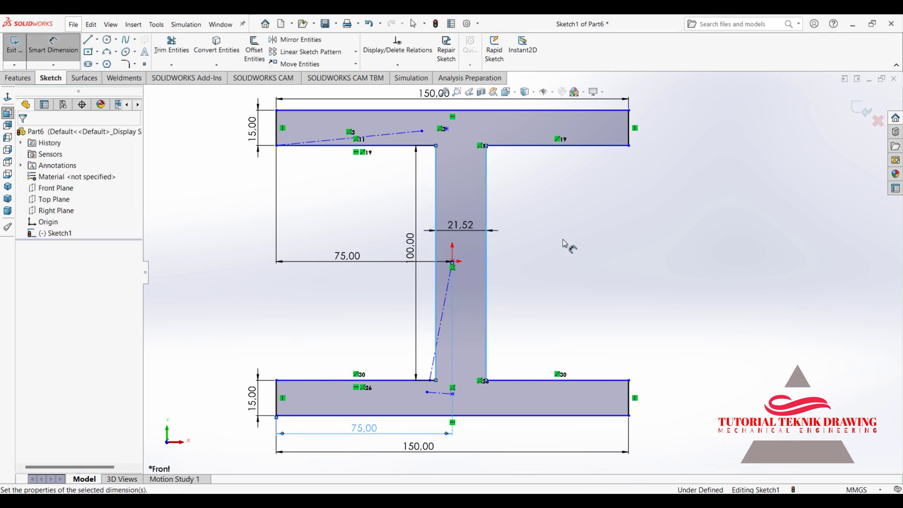
type("20")
key("Return")
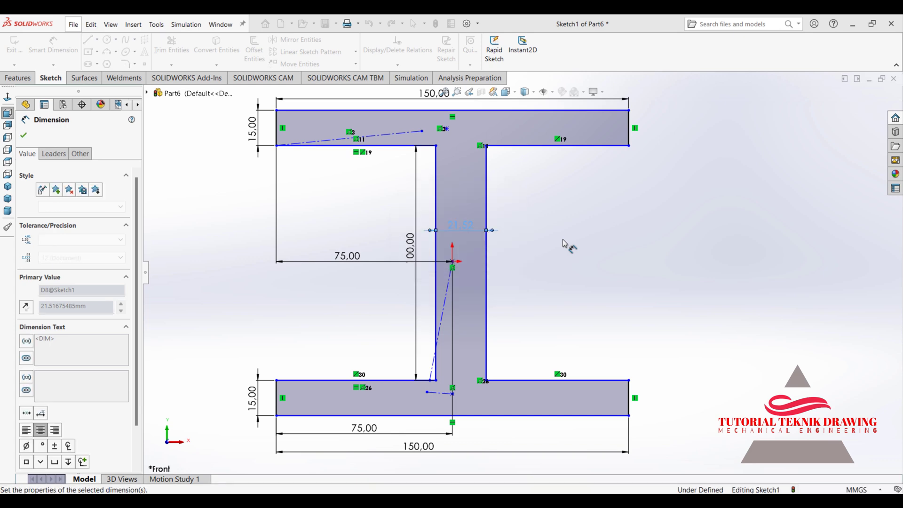
left_click(485, 273)
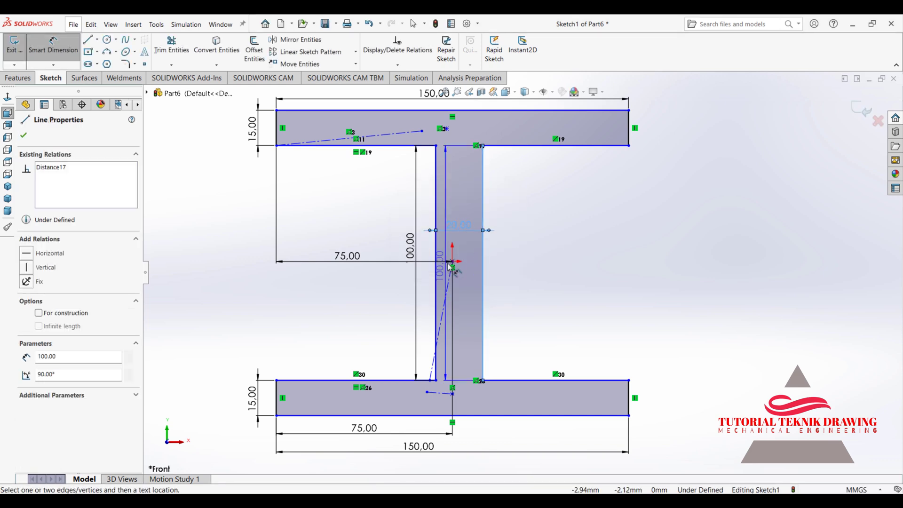
left_click(452, 261)
left_click(466, 196)
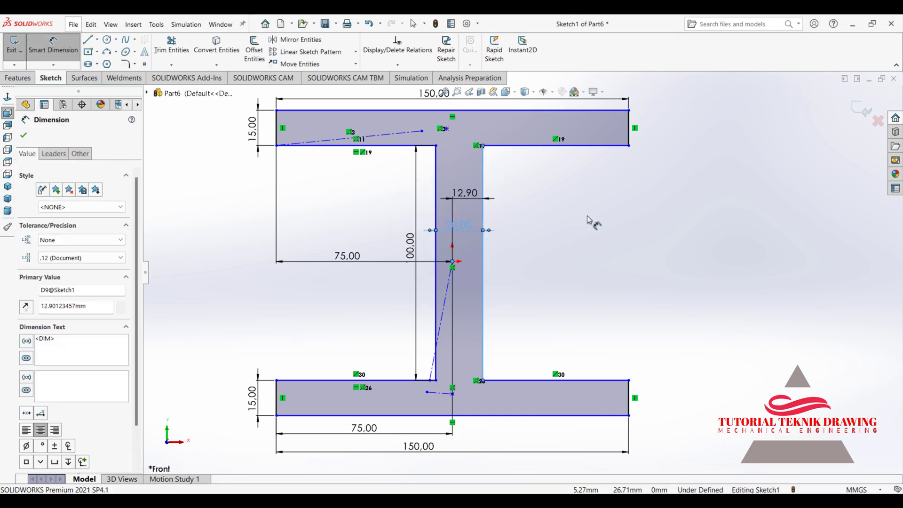
type("10")
key("Return")
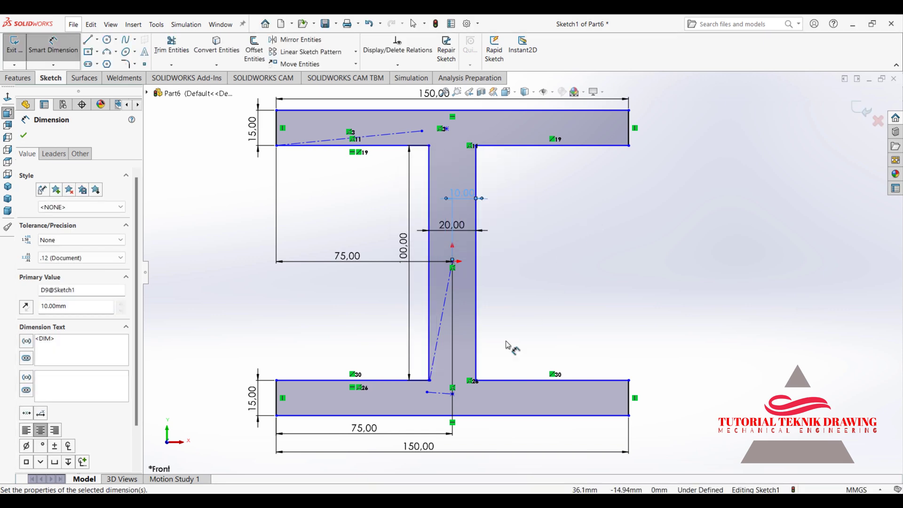
left_click(53, 47)
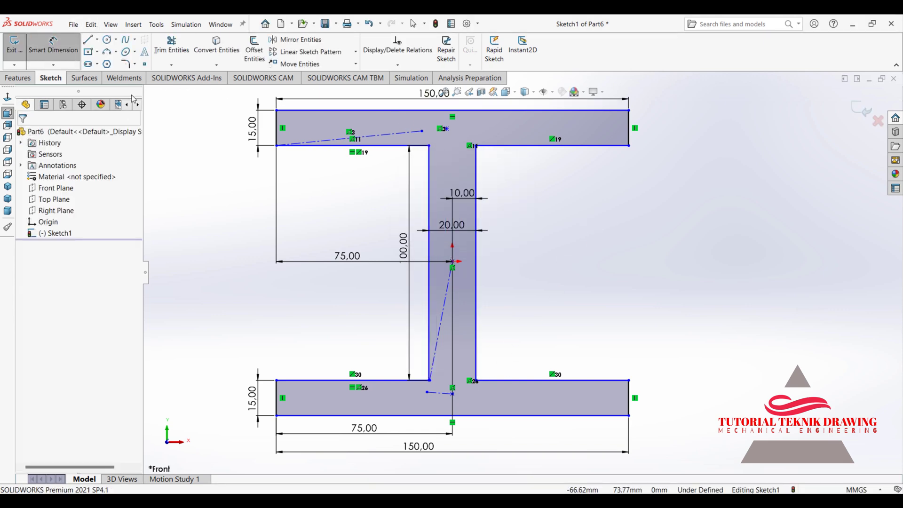
Round the four inner web-flange corners with 15 mm sketch fillets.
left_click(126, 64)
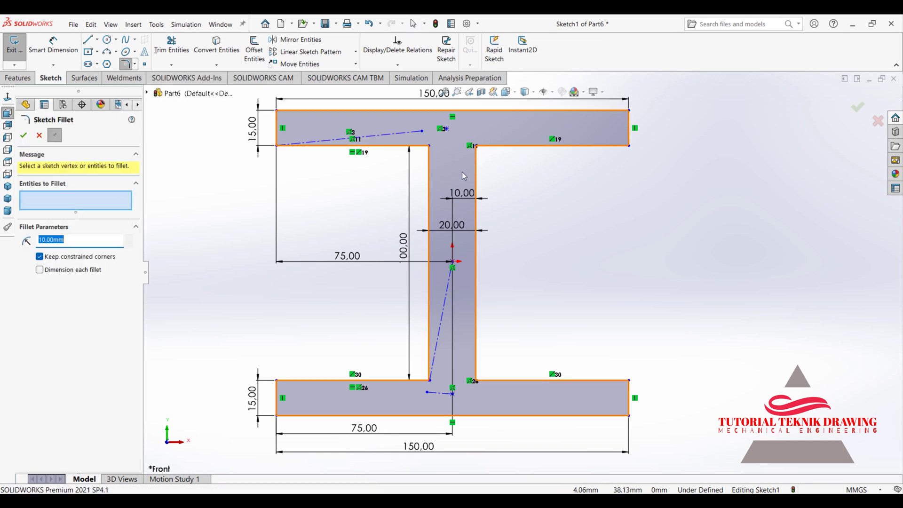
scroll(462, 171, "down", 2)
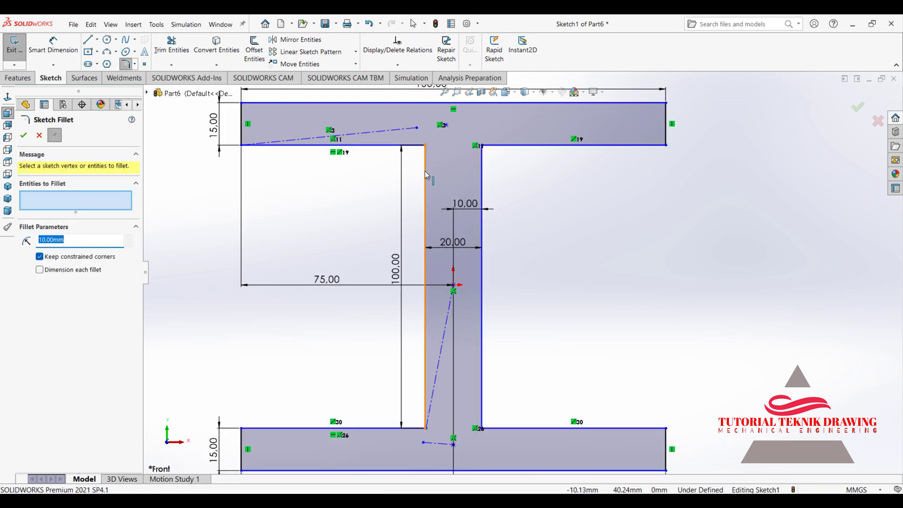
type("15")
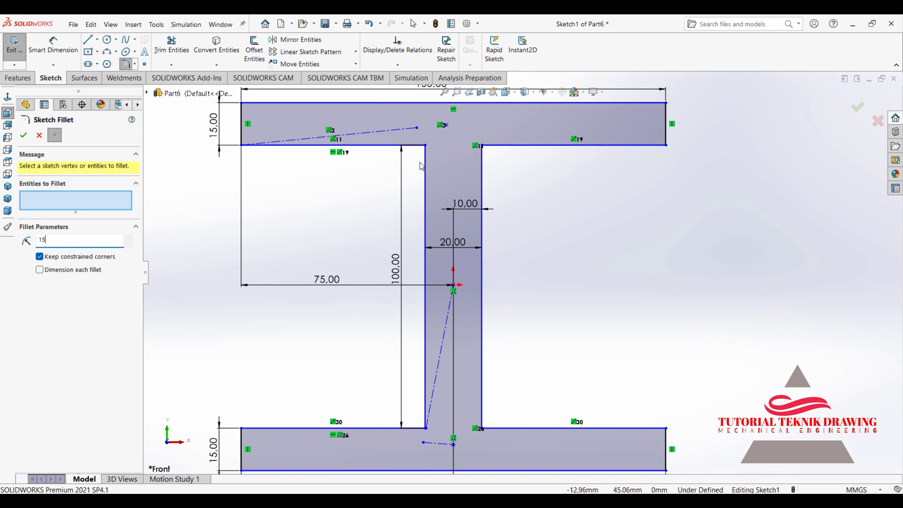
left_click(425, 165)
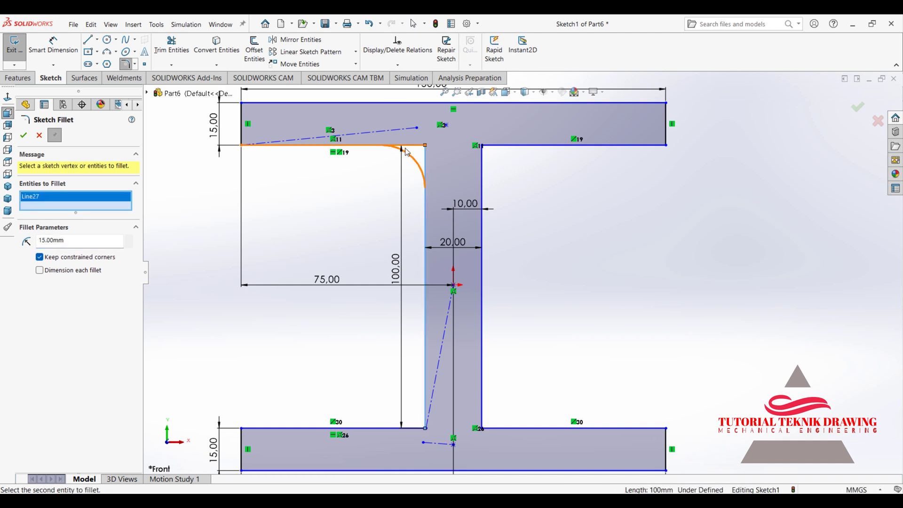
left_click(483, 164)
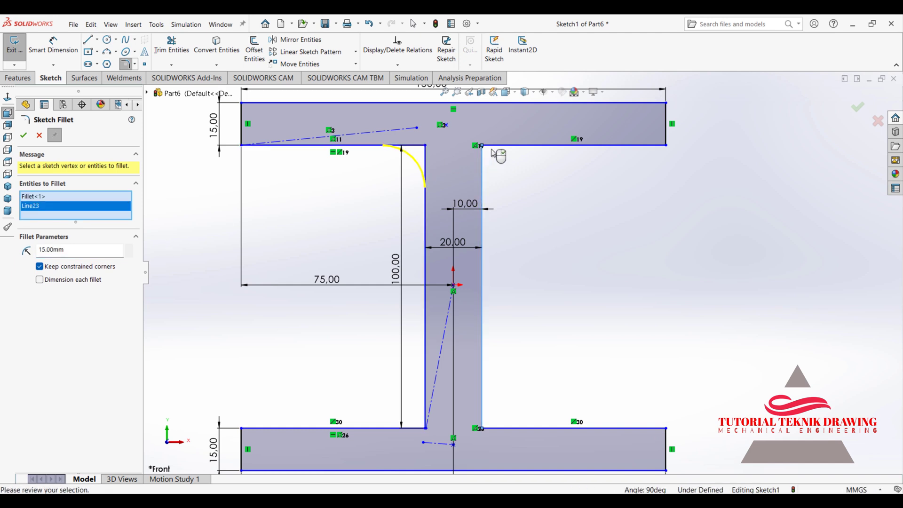
left_click(499, 431)
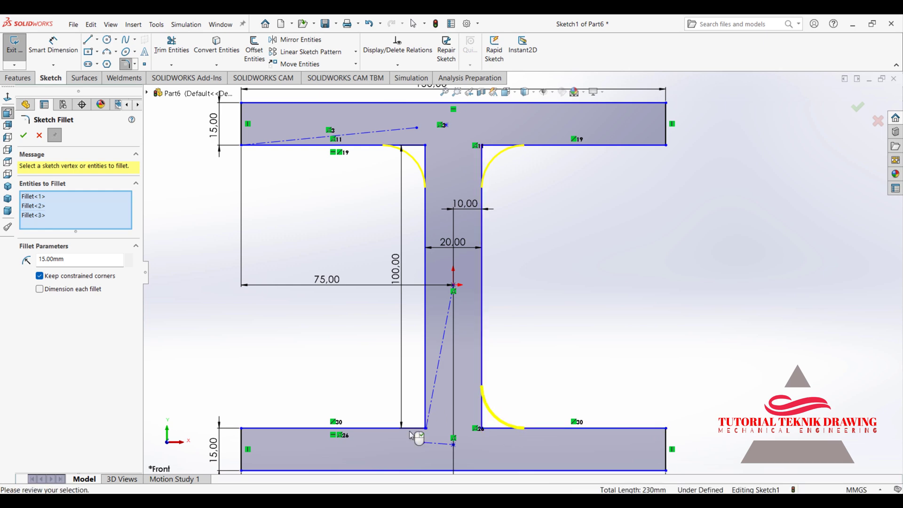
left_click(425, 429)
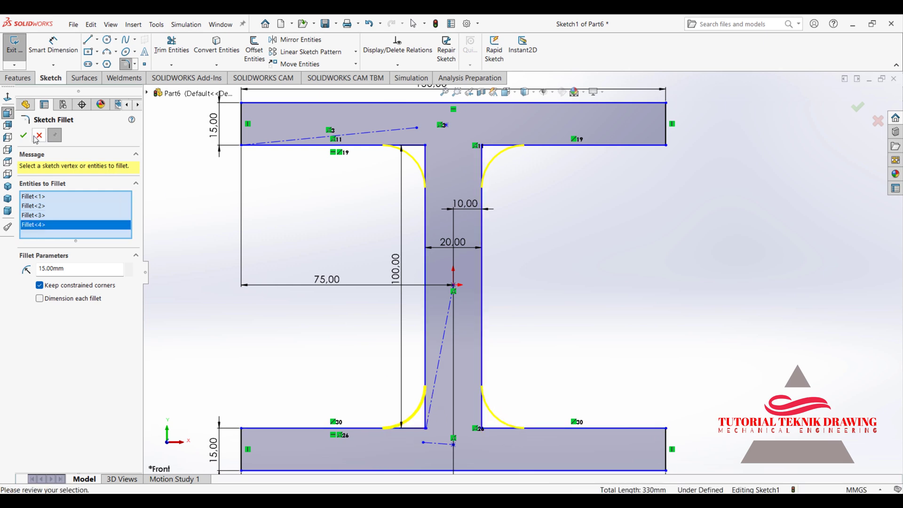
key("Return")
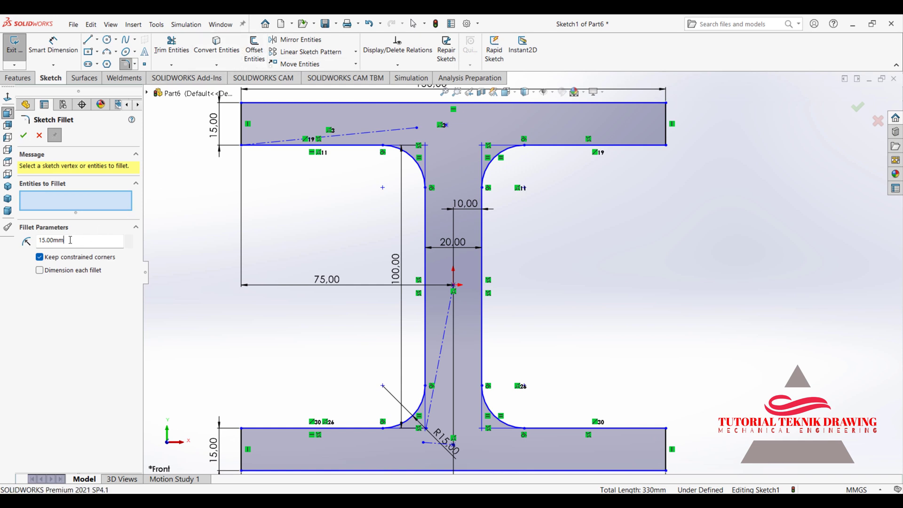
Round the four outer flange tip corners with 10 mm sketch fillets.
type("10")
left_click(652, 146)
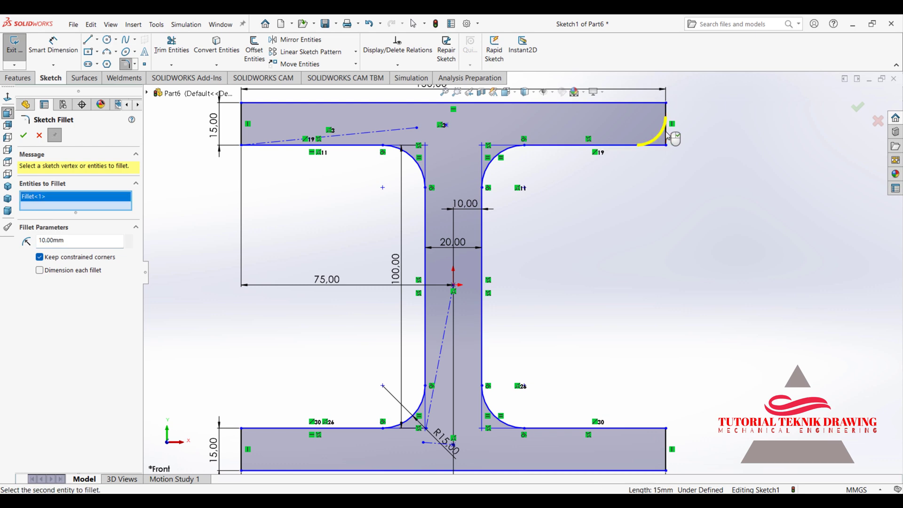
left_click(270, 148)
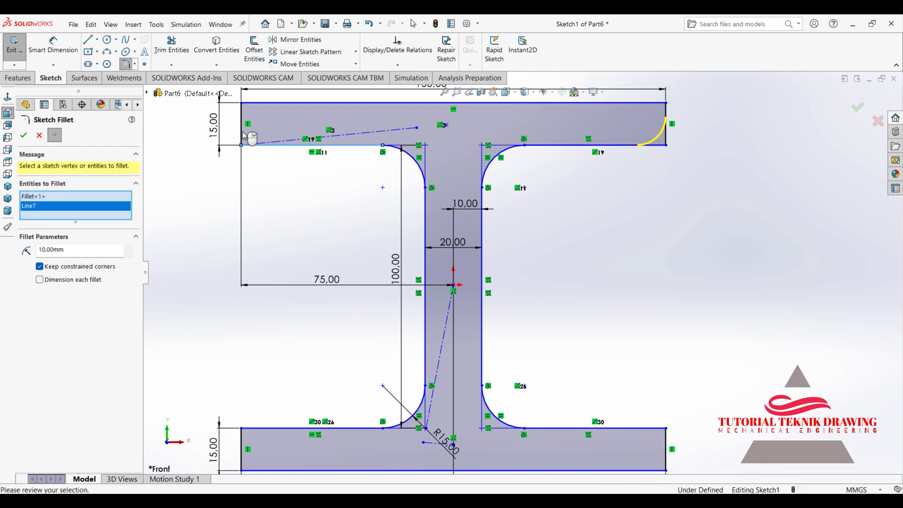
left_click(262, 428)
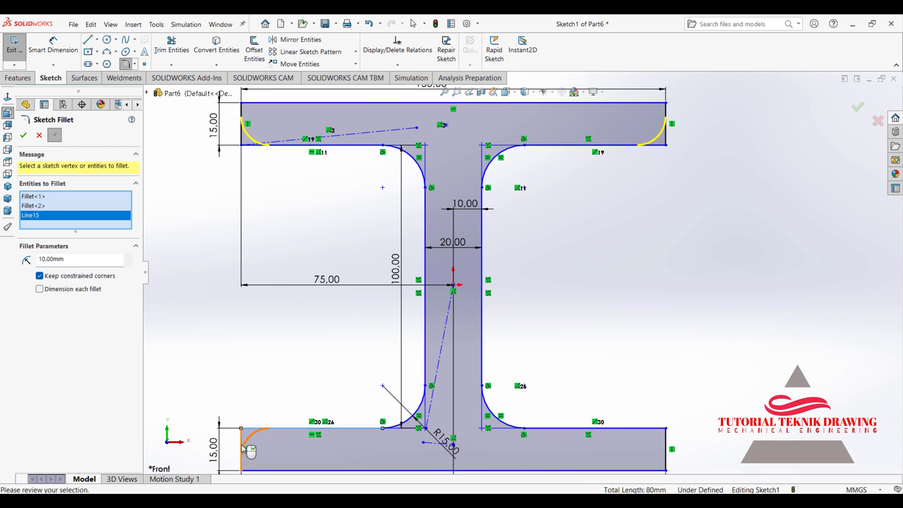
left_click(243, 448)
left_click(668, 448)
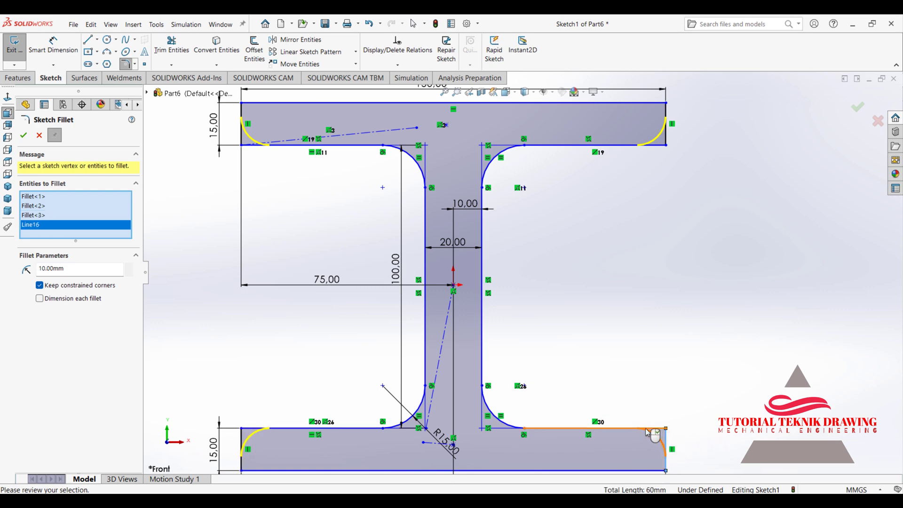
left_click(23, 135)
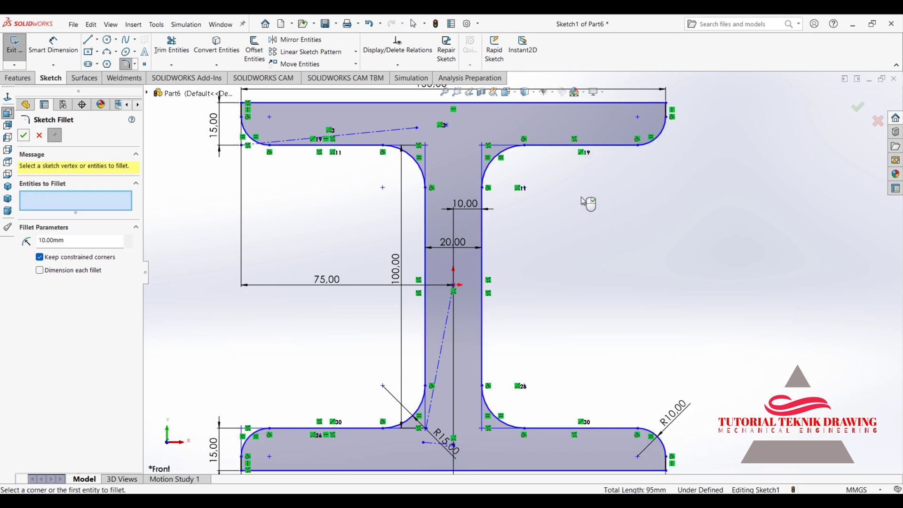
scroll(588, 203, "up", 3)
left_click(23, 135)
Extrude the I-beam profile with a Mid Plane end condition, trying 500 then 1000 mm depth.
left_click(18, 78)
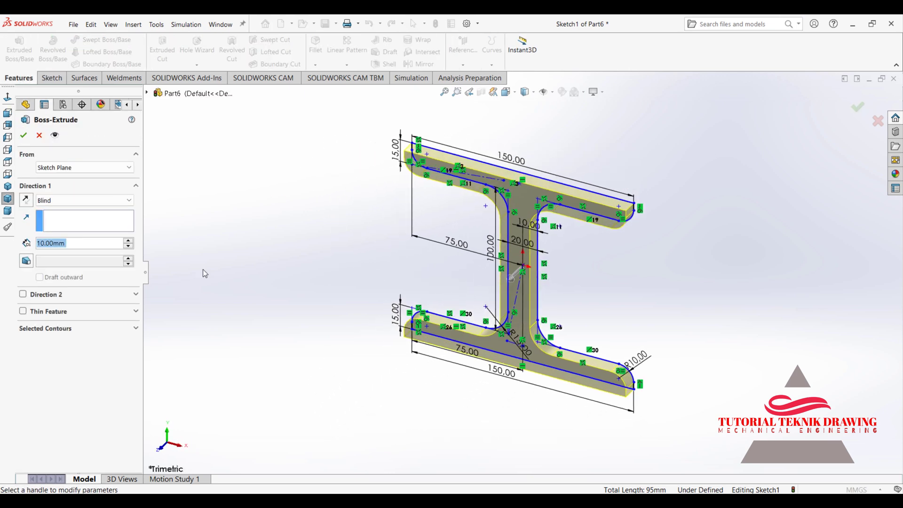
left_click(61, 201)
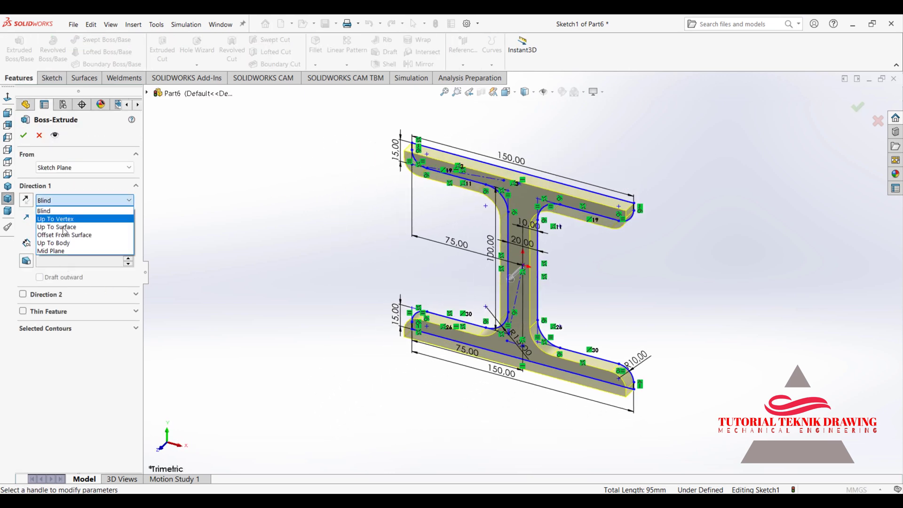
left_click(74, 252)
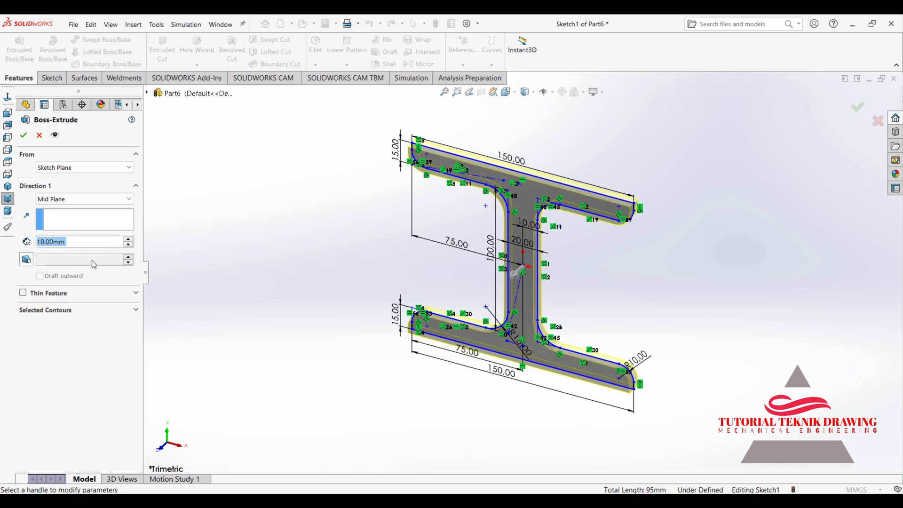
type("500")
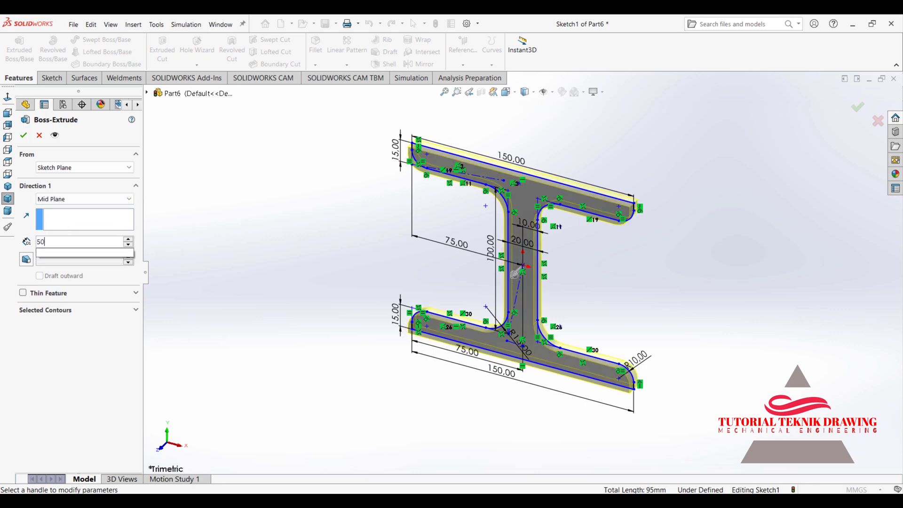
key("Return")
key("z")
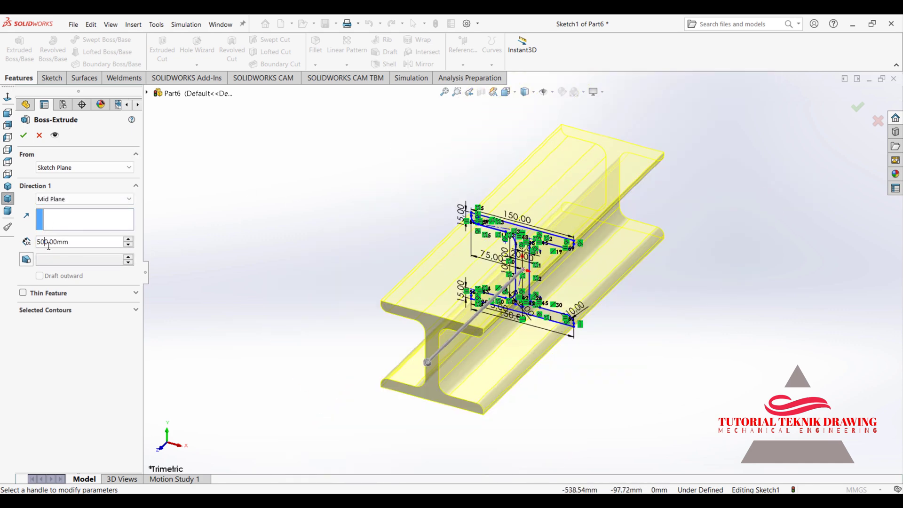
type("10")
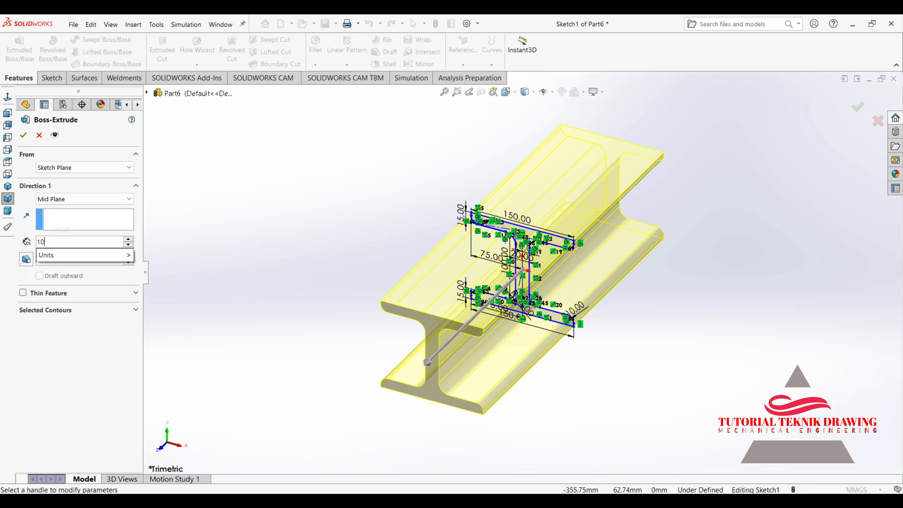
type("0")
key("Return")
Change the extrusion depth to 1500 mm and accept the beam.
scroll(410, 232, "up", 3)
mouse_move(410, 232)
middle_mouse_down()
mouse_move(414, 204)
mouse_move(447, 224)
mouse_move(405, 188)
mouse_move(447, 218)
middle_mouse_up()
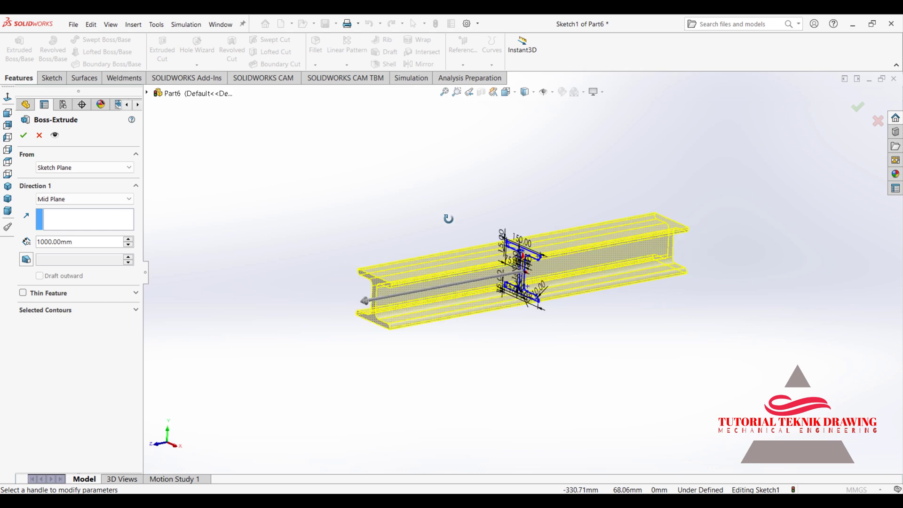
left_click(47, 242)
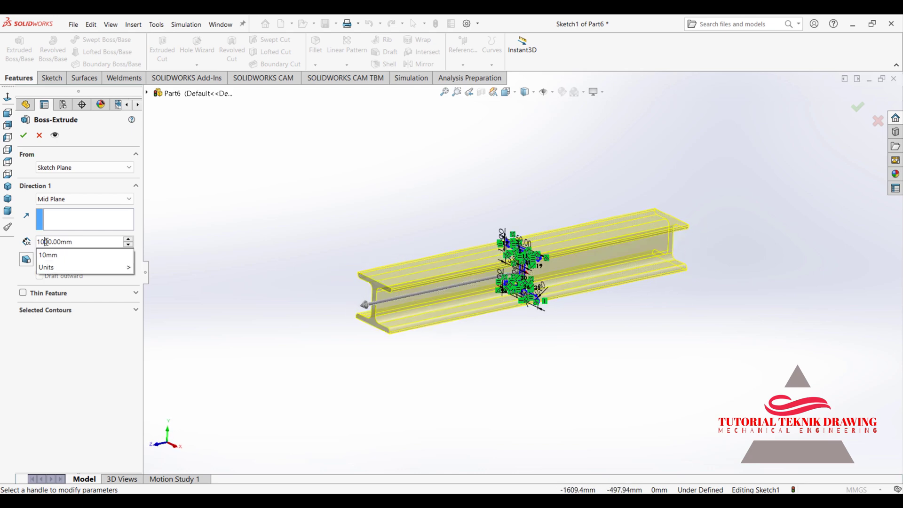
key("BackSpace")
type("5")
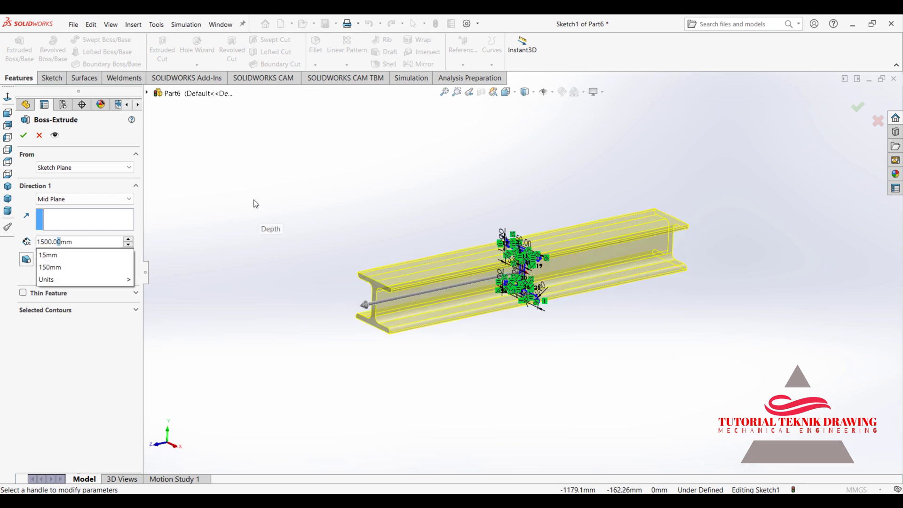
key("Return")
mouse_move(331, 248)
middle_mouse_down()
mouse_move(342, 280)
mouse_move(345, 214)
middle_mouse_up()
left_click(22, 135)
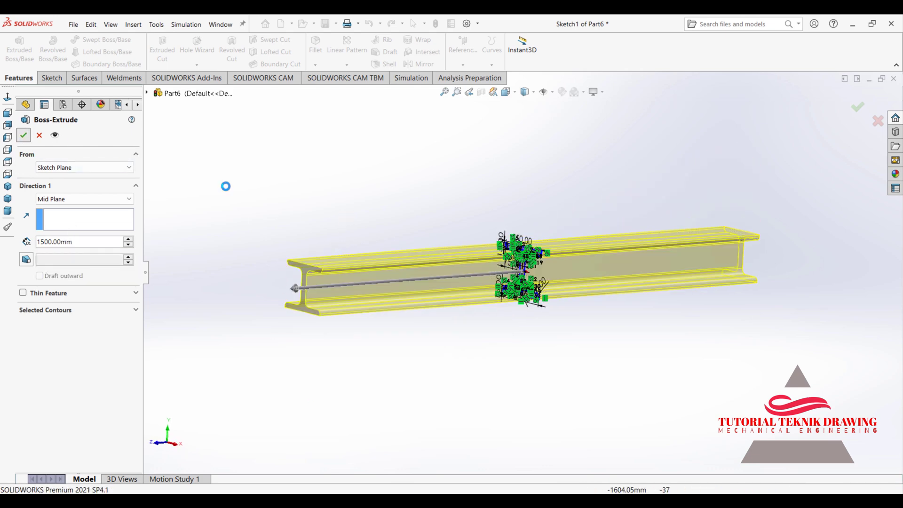
mouse_move(453, 179)
middle_mouse_down()
mouse_move(449, 230)
mouse_move(394, 317)
middle_mouse_up()
scroll(357, 380, "down", 3)
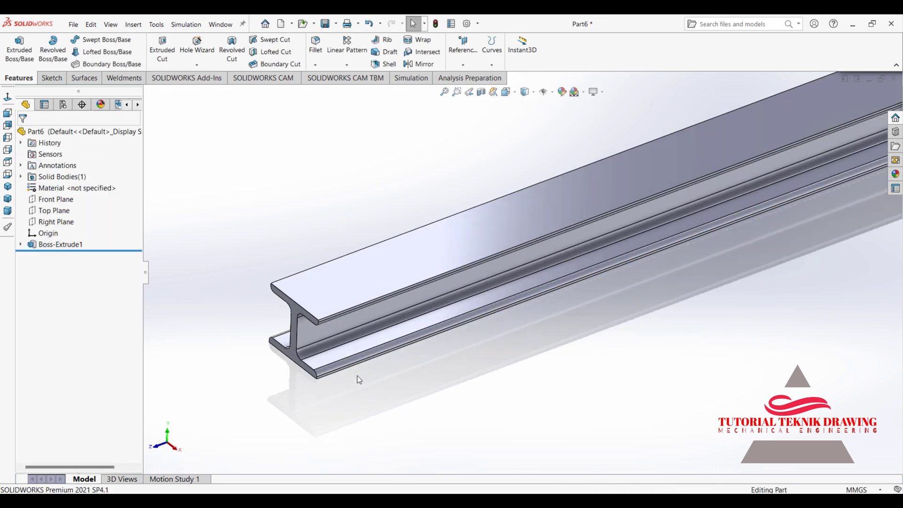
mouse_move(357, 379)
middle_mouse_down()
mouse_move(347, 285)
mouse_move(365, 246)
mouse_move(363, 288)
mouse_move(390, 324)
mouse_move(391, 286)
mouse_move(402, 372)
mouse_move(388, 371)
mouse_move(454, 347)
mouse_move(426, 343)
mouse_move(389, 375)
mouse_move(455, 359)
mouse_move(446, 371)
mouse_move(405, 357)
mouse_move(443, 362)
mouse_move(463, 345)
middle_mouse_up()
mouse_move(469, 343)
middle_mouse_down()
mouse_move(396, 239)
mouse_move(373, 325)
mouse_move(389, 282)
mouse_move(433, 317)
mouse_move(440, 251)
middle_mouse_up()
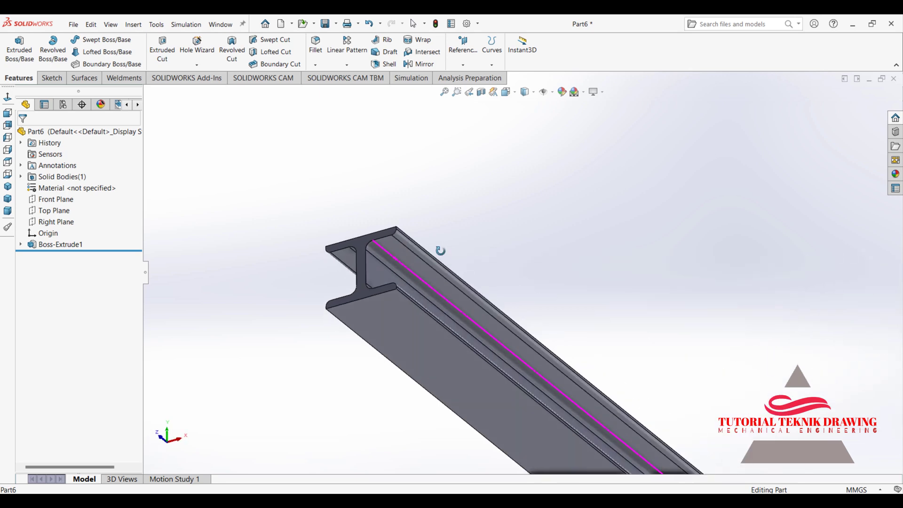
On the beam's end face, draw a corner rectangle spanning the full flange width.
left_click(374, 309)
left_click(462, 280)
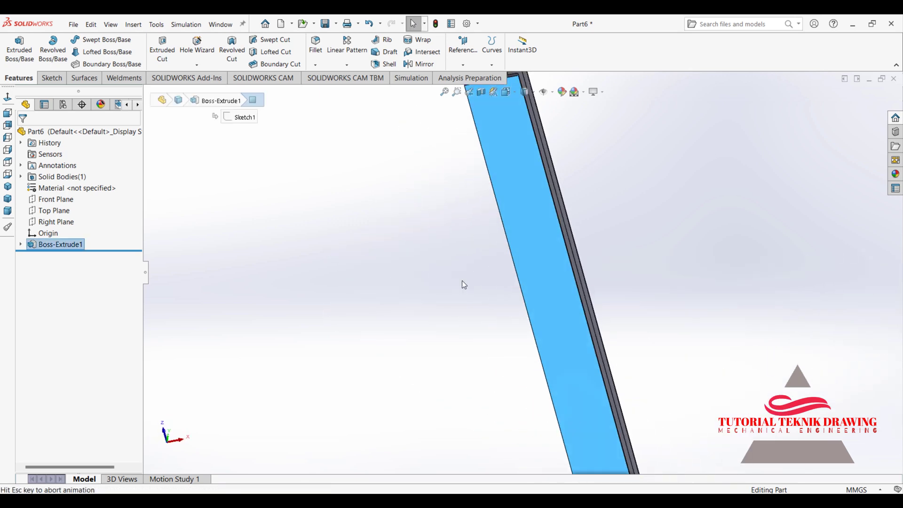
left_click(51, 78)
left_click(87, 53)
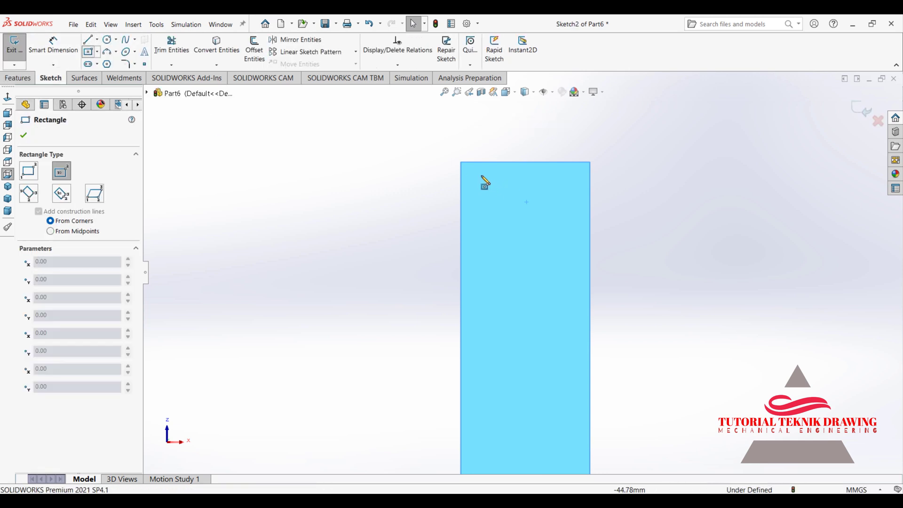
left_click(461, 163)
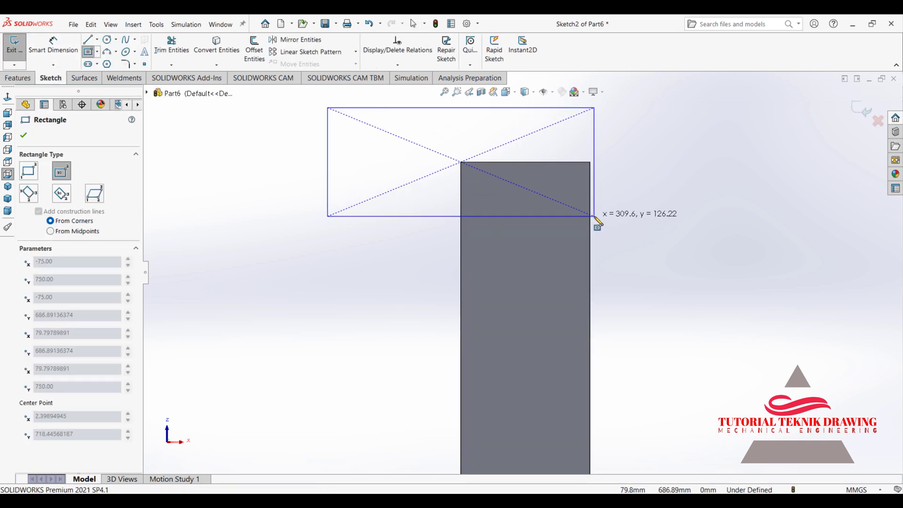
left_click(98, 52)
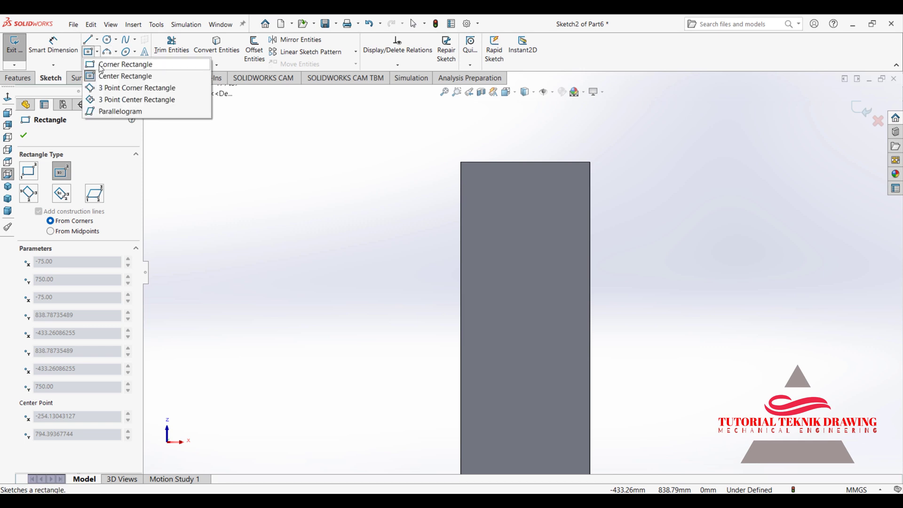
left_click(461, 163)
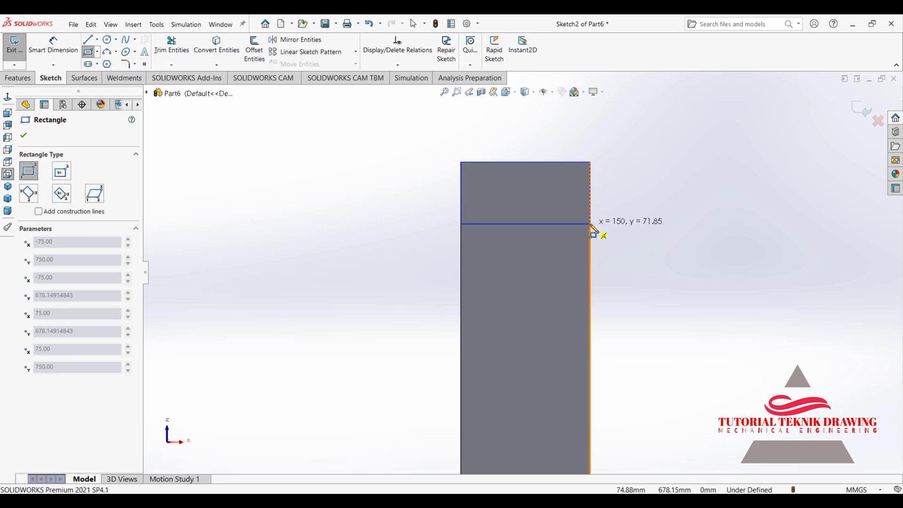
left_click(591, 224)
Dimension the rectangle's height to 50 mm and exit the sketch.
left_click(54, 45)
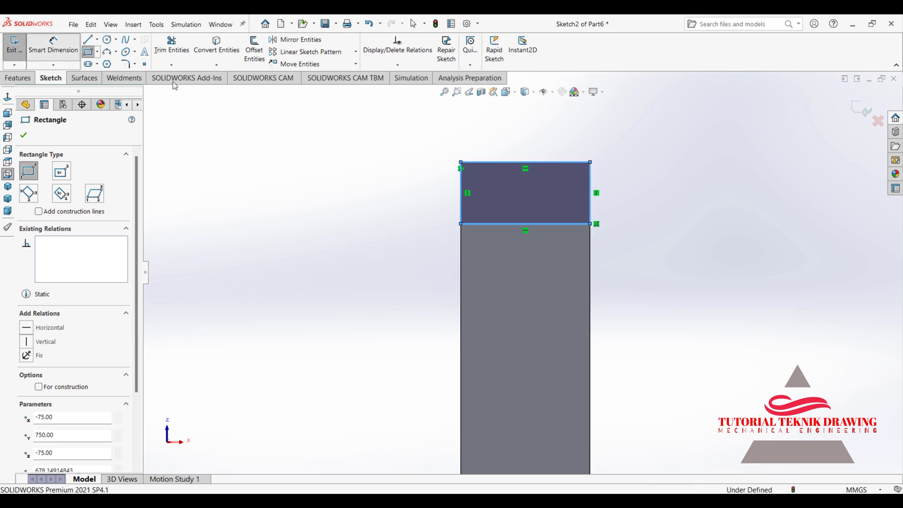
left_click(461, 196)
left_click(416, 196)
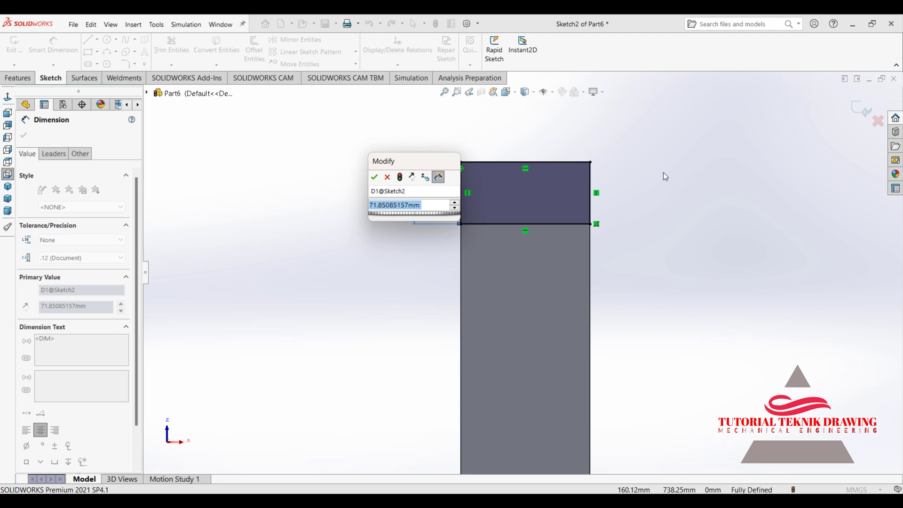
type("50")
key("Return")
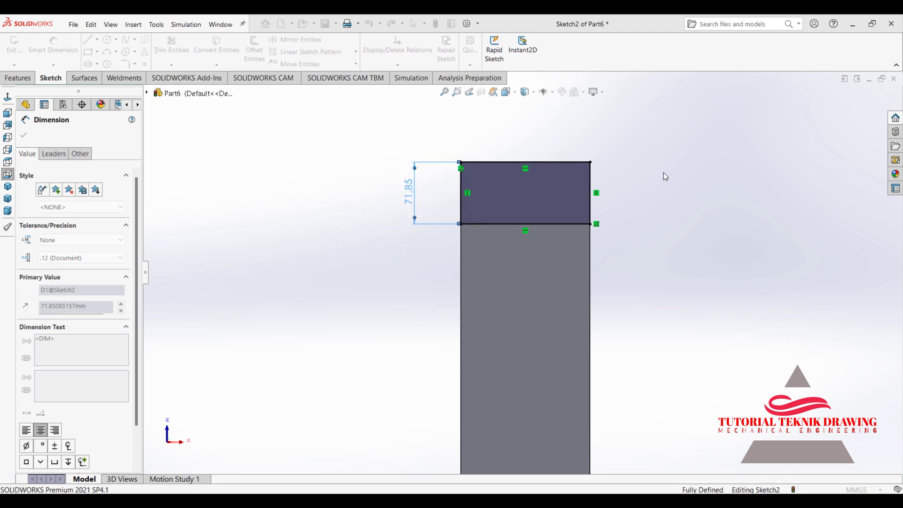
left_click(24, 135)
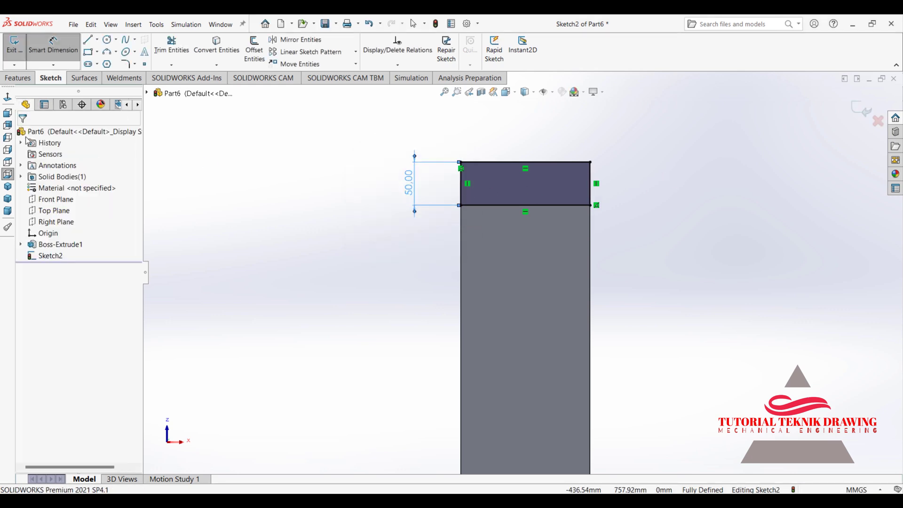
left_click(21, 75)
left_click(20, 47)
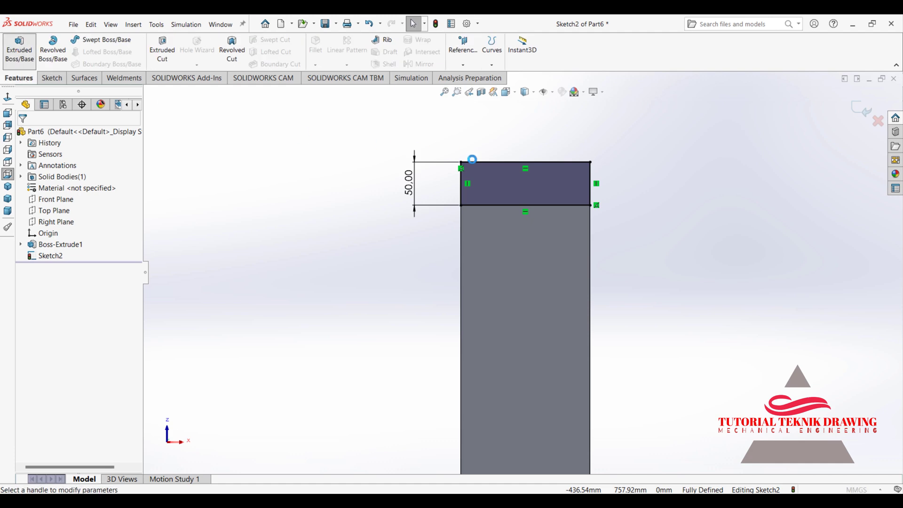
Extrude the 50 mm rectangle 500 mm blind as a leg merged with the beam.
mouse_move(490, 195)
middle_mouse_down()
mouse_move(563, 233)
mouse_move(518, 228)
mouse_move(536, 244)
mouse_move(560, 389)
mouse_move(573, 347)
mouse_move(564, 352)
middle_mouse_up()
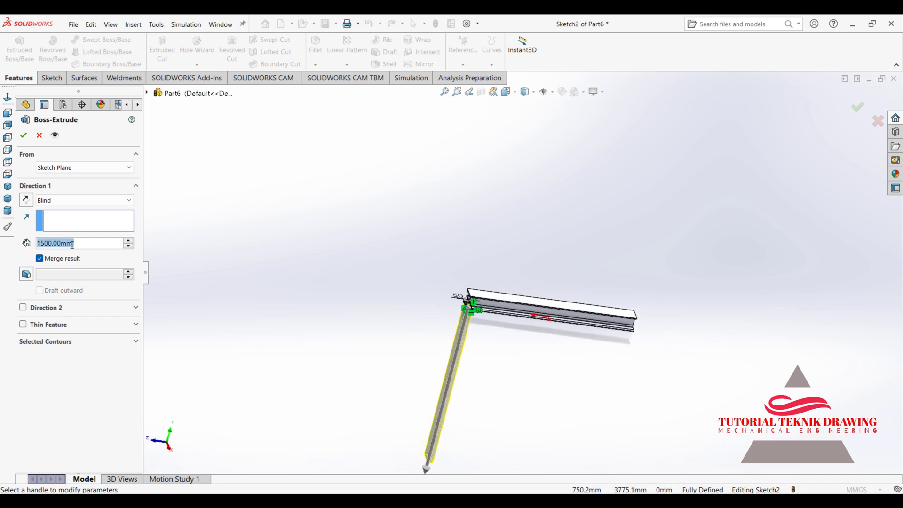
type("5")
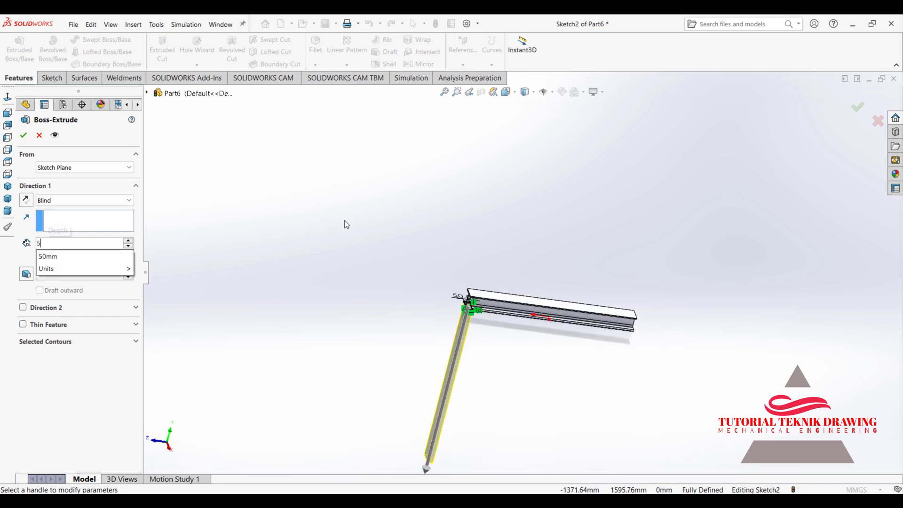
type("00")
key("Return")
mouse_move(540, 349)
middle_mouse_down()
mouse_move(580, 274)
mouse_move(611, 315)
middle_mouse_up()
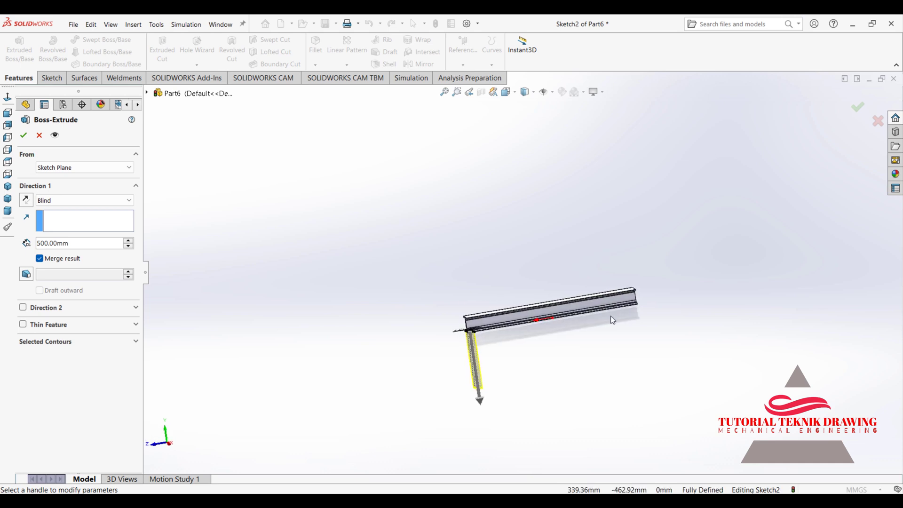
left_click(24, 136)
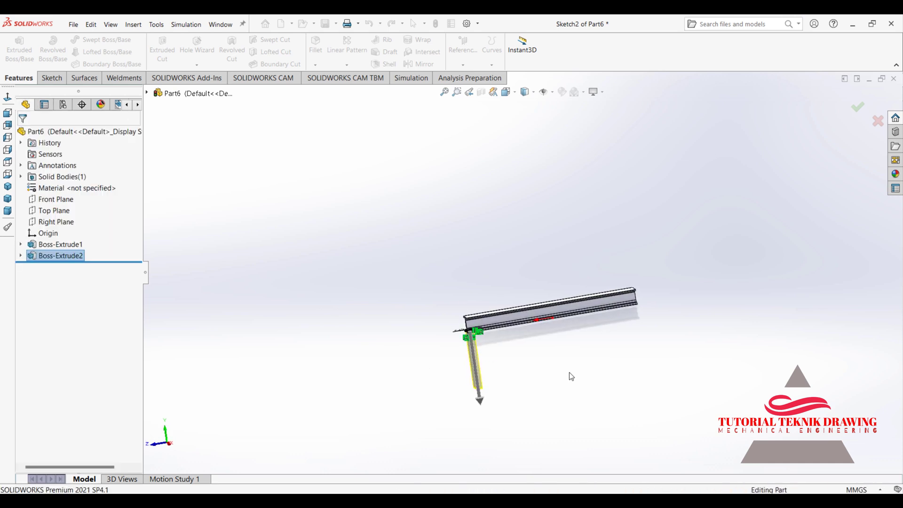
Mirror the Boss-Extrude2 leg across the Front Plane to create the opposite leg.
scroll(579, 367, "down", 3)
scroll(517, 343, "up", 1)
scroll(423, 311, "up", 1)
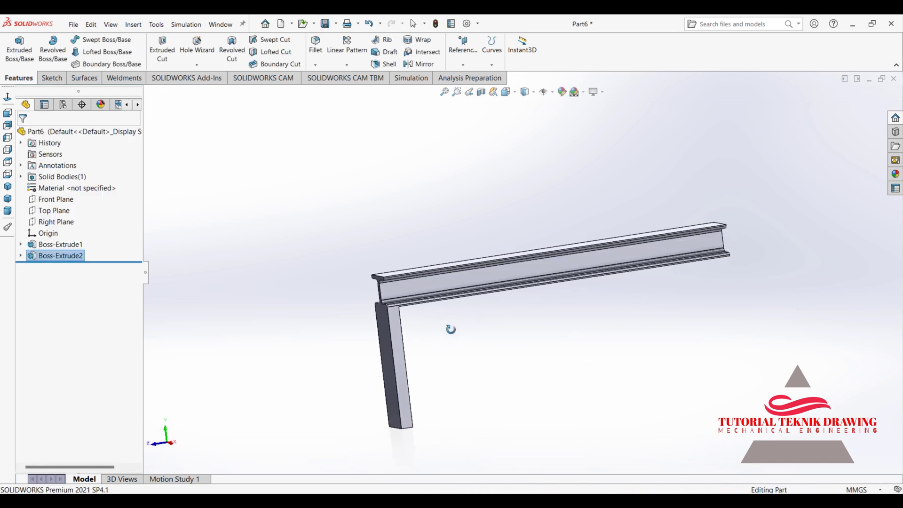
scroll(442, 344, "down", 2)
mouse_move(387, 292)
middle_mouse_down()
mouse_move(366, 287)
mouse_move(394, 306)
mouse_move(367, 282)
middle_mouse_up()
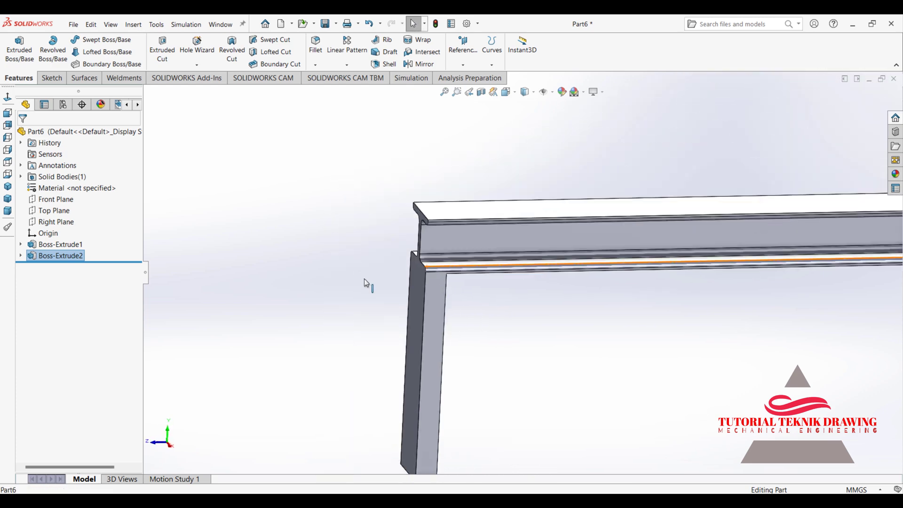
scroll(367, 282, "up", 3)
mouse_move(739, 299)
middle_mouse_down()
mouse_move(647, 252)
mouse_move(648, 283)
middle_mouse_up()
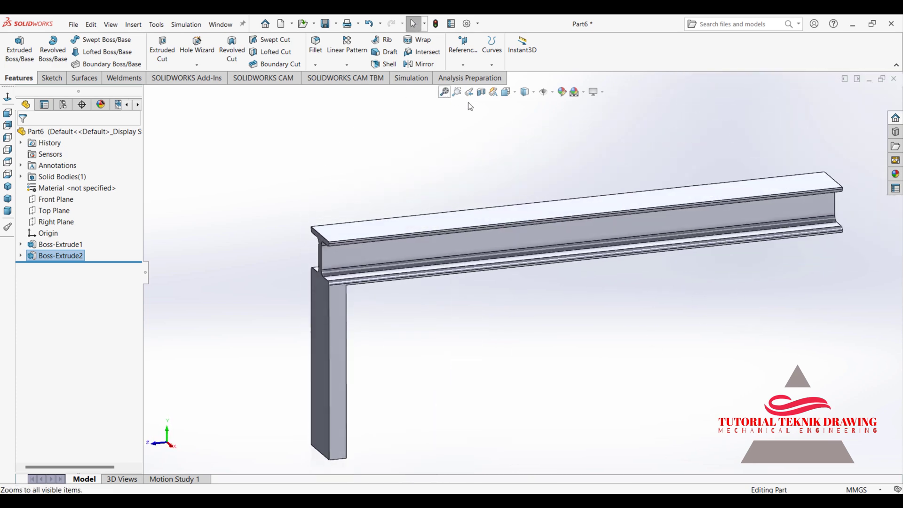
left_click(347, 64)
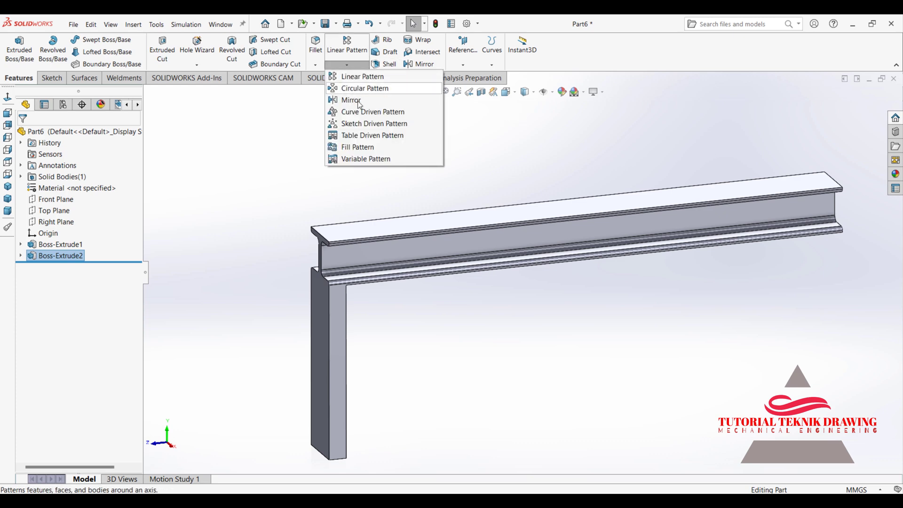
left_click(351, 100)
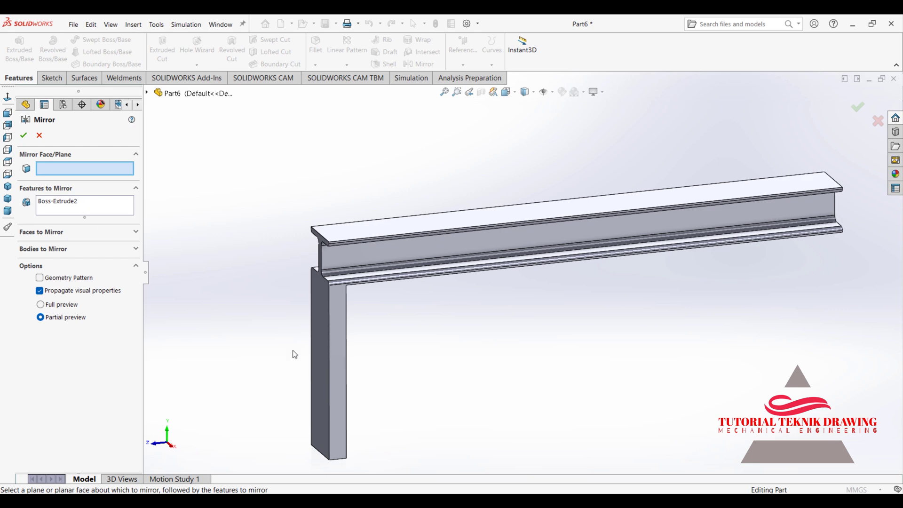
left_click(147, 92)
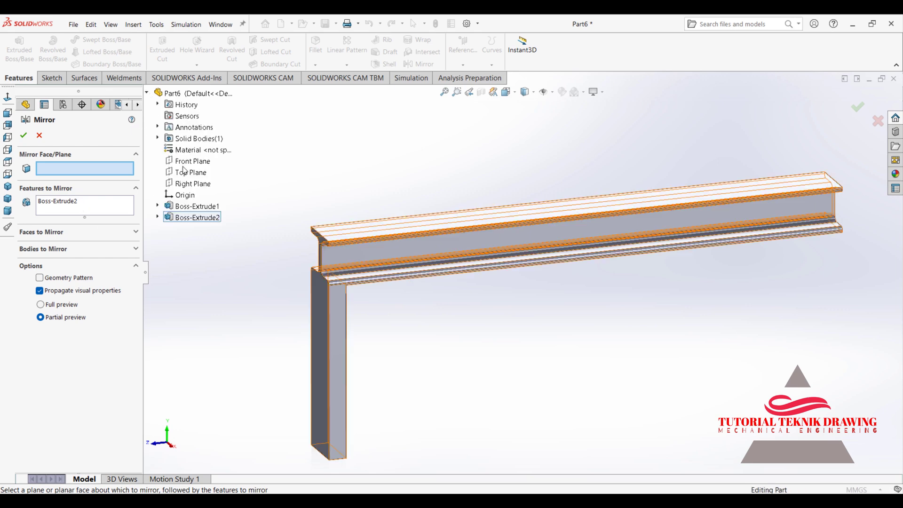
left_click(189, 161)
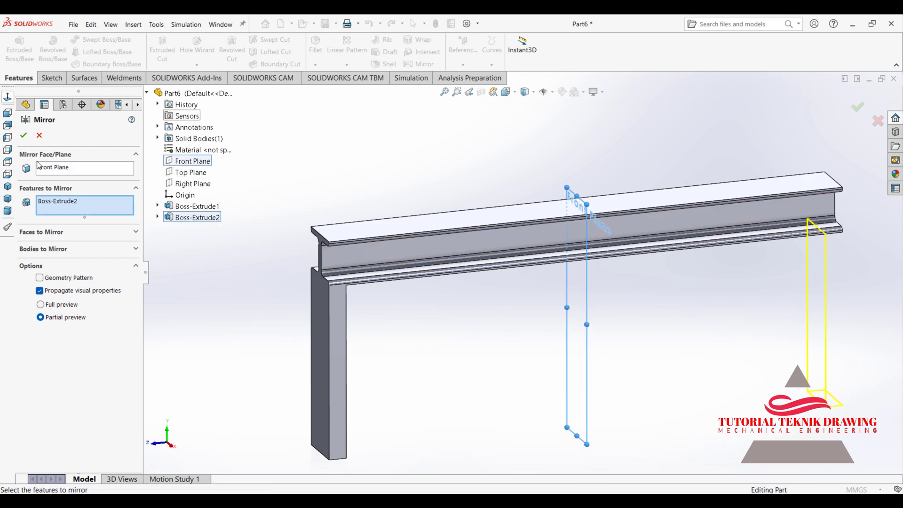
left_click(23, 135)
Orbit the frame to show more of the right leg and glance at the Simulation tools.
middle_click_drag(508, 278, 498, 271)
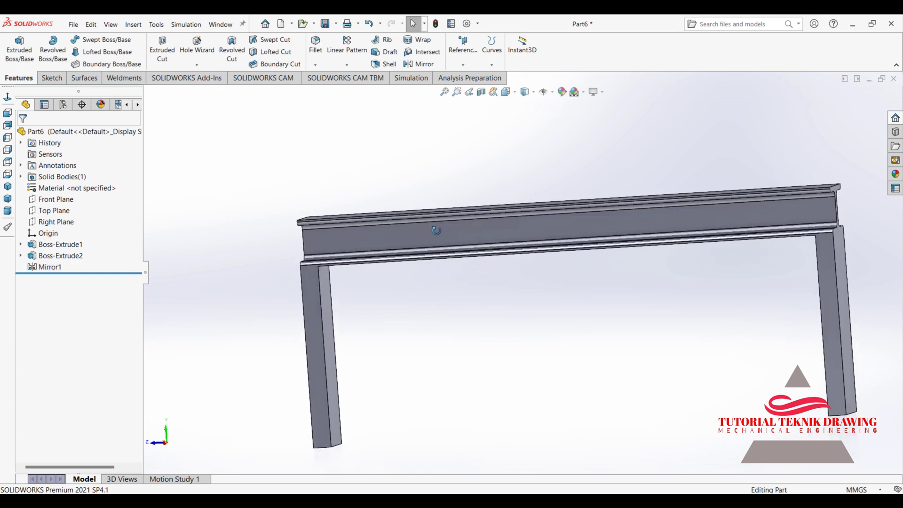
mouse_move(450, 167)
middle_mouse_down()
mouse_move(454, 145)
mouse_move(443, 151)
middle_mouse_up()
left_click(411, 78)
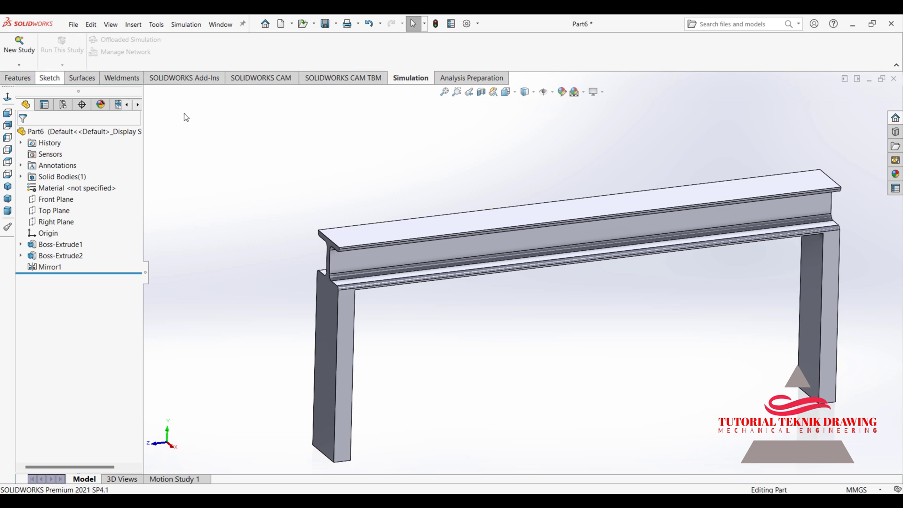
left_click(14, 79)
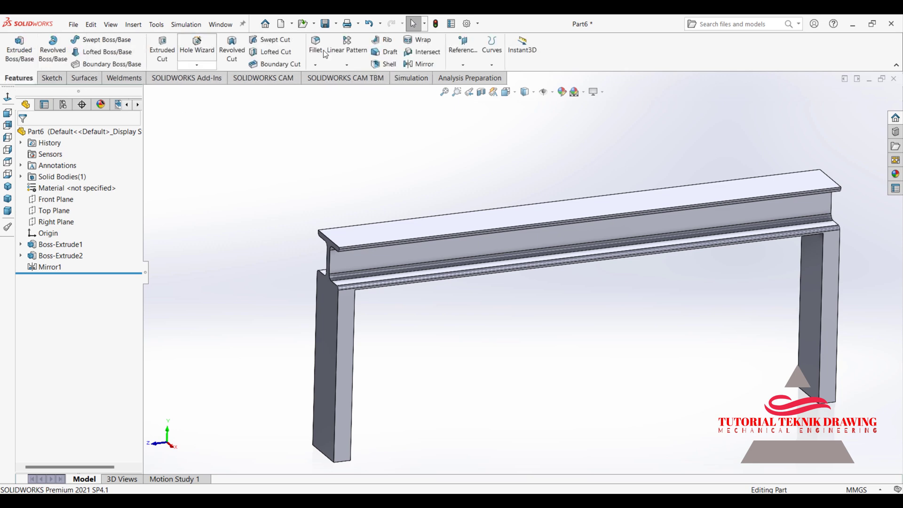
Tick Start Up for SOLIDWORKS Simulation in the Add-Ins dialog and confirm.
left_click(475, 30)
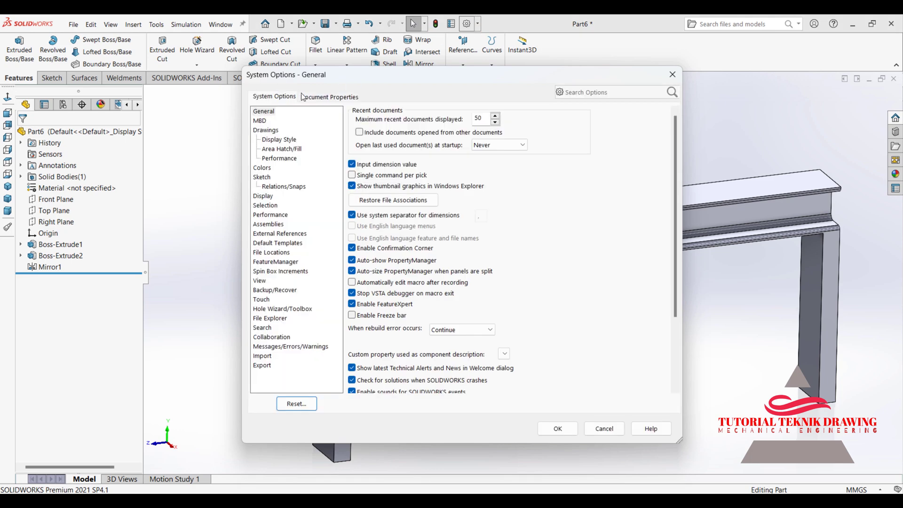
left_click(673, 75)
left_click(478, 24)
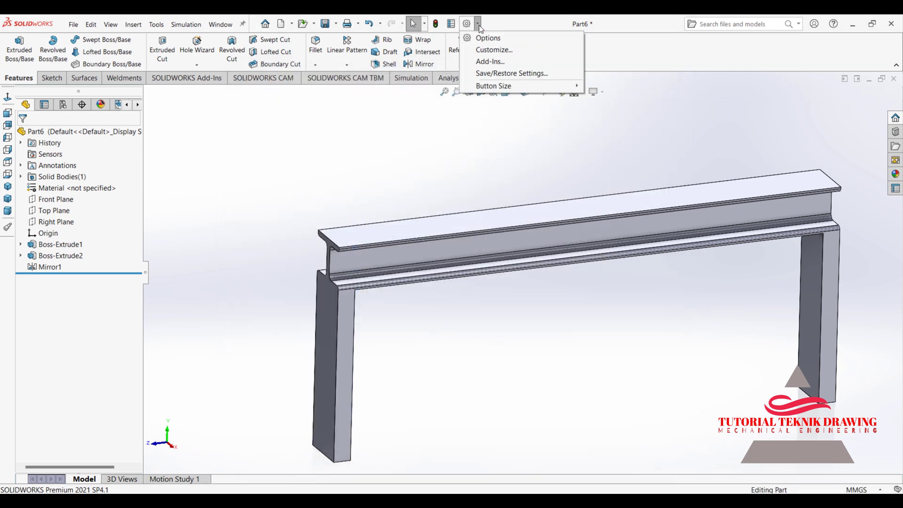
left_click(501, 62)
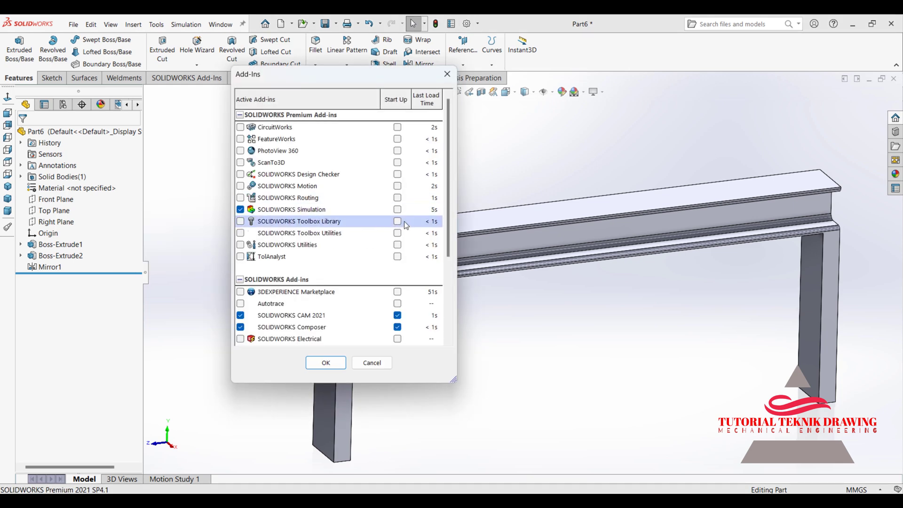
left_click(398, 209)
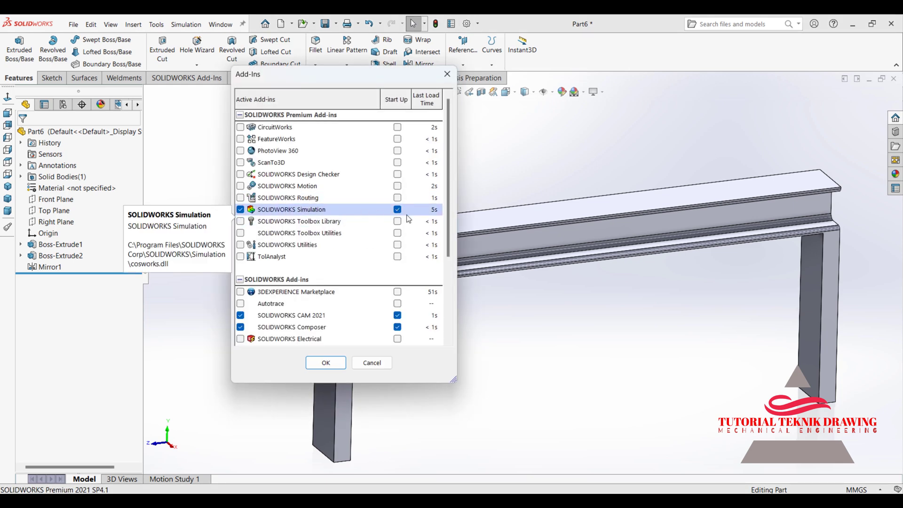
left_click(329, 362)
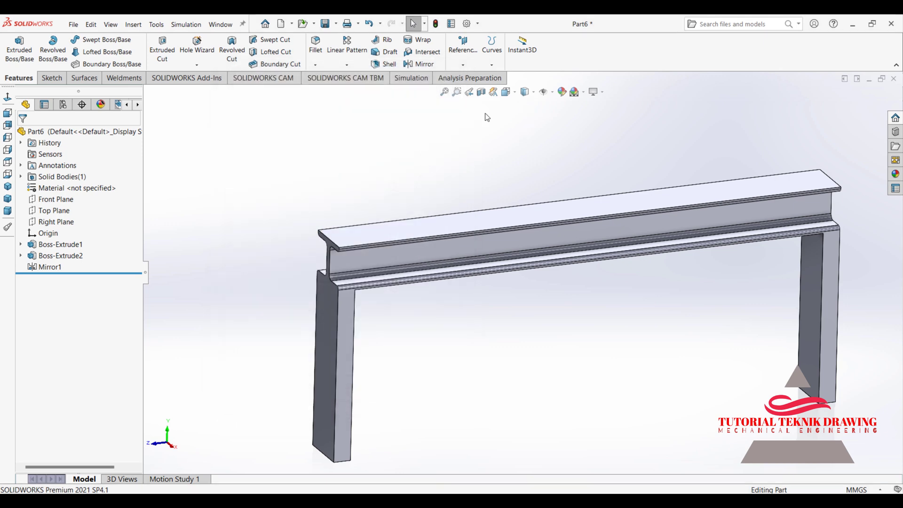
Create a new Static study, keeping the default name Static 1.
left_click(420, 78)
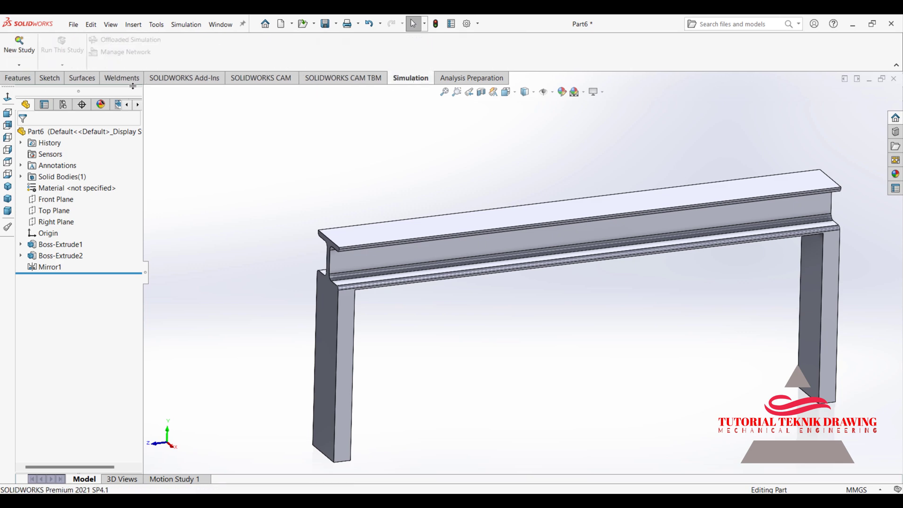
left_click(19, 65)
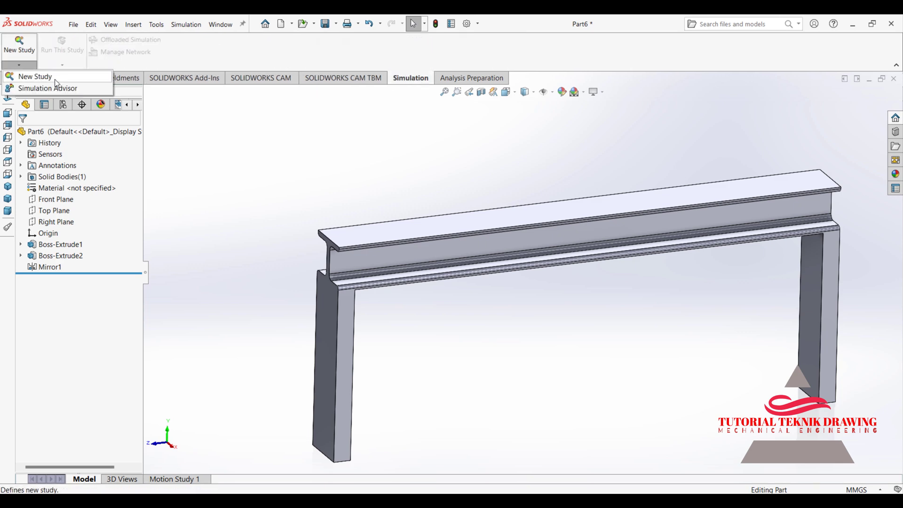
left_click(45, 78)
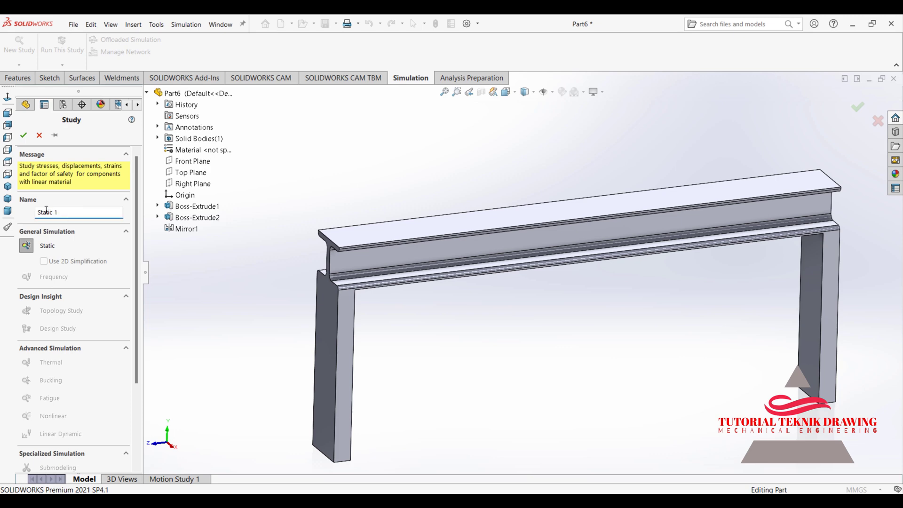
left_click(23, 135)
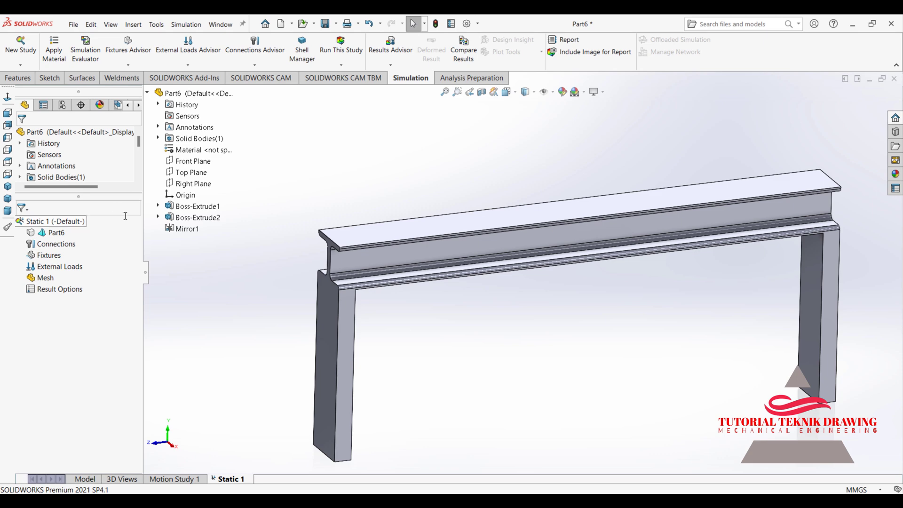
Open the study's material library and browse the Steel list to Alloy Steel's properties.
left_click(54, 49)
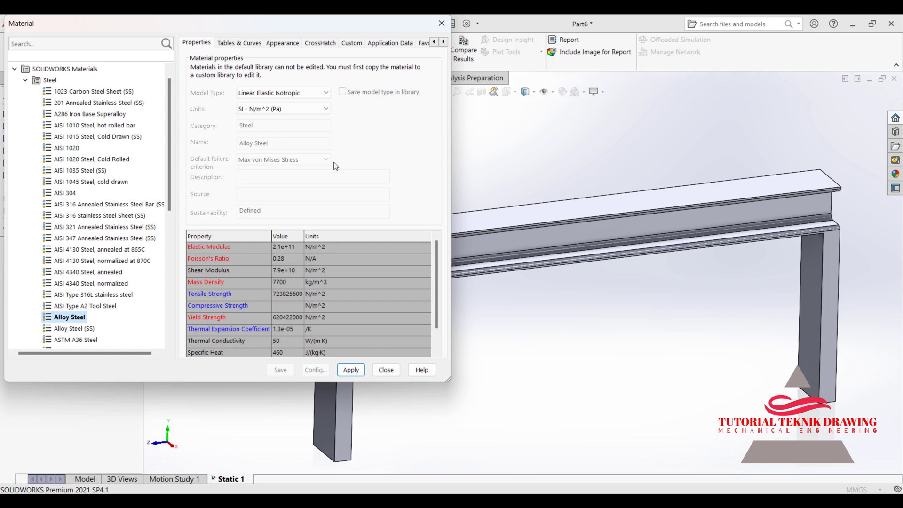
left_click_drag(170, 171, 171, 197)
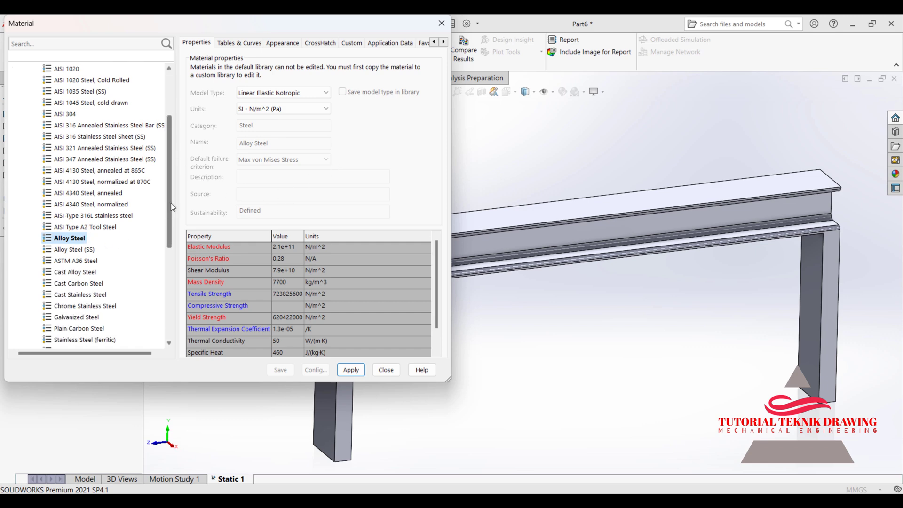
scroll(170, 213, "down", 1)
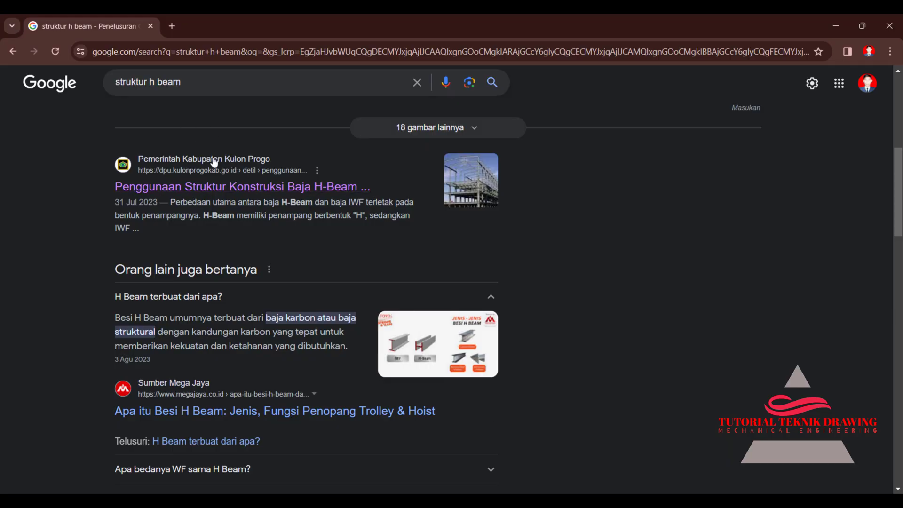
scroll(214, 162, "down", 3)
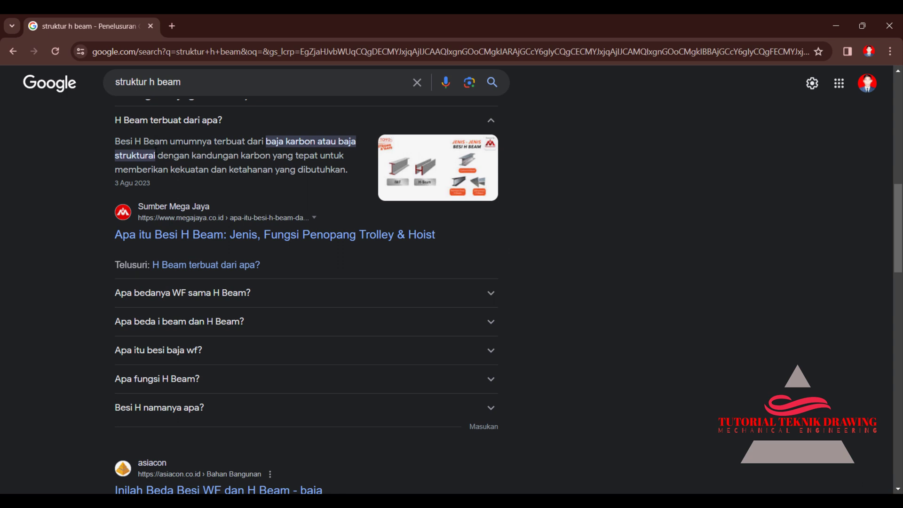
left_click(835, 26)
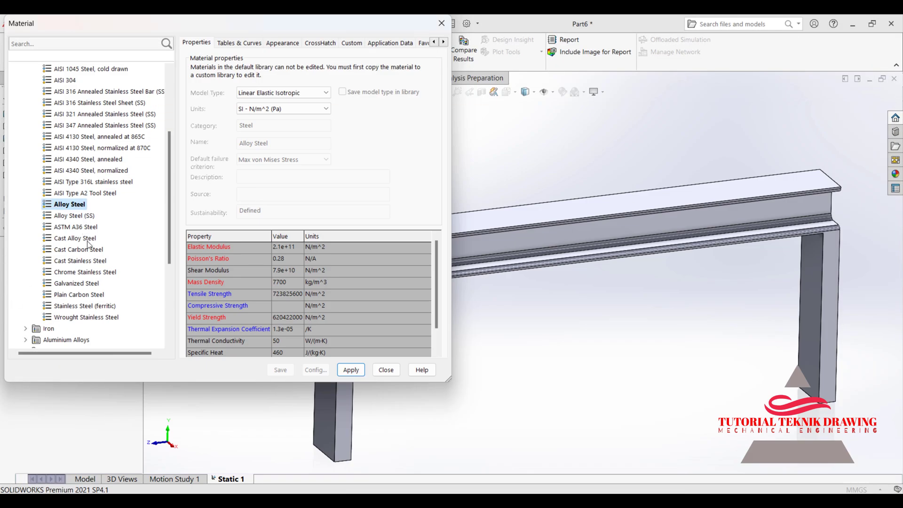
Compare the cast steels, then apply Alloy Steel to Part6 and close the Material dialog.
left_click(72, 251)
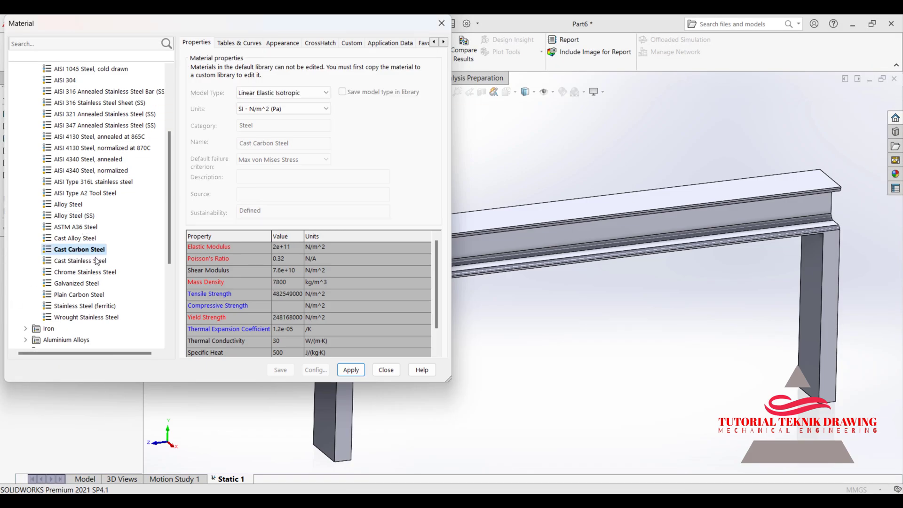
left_click(89, 261)
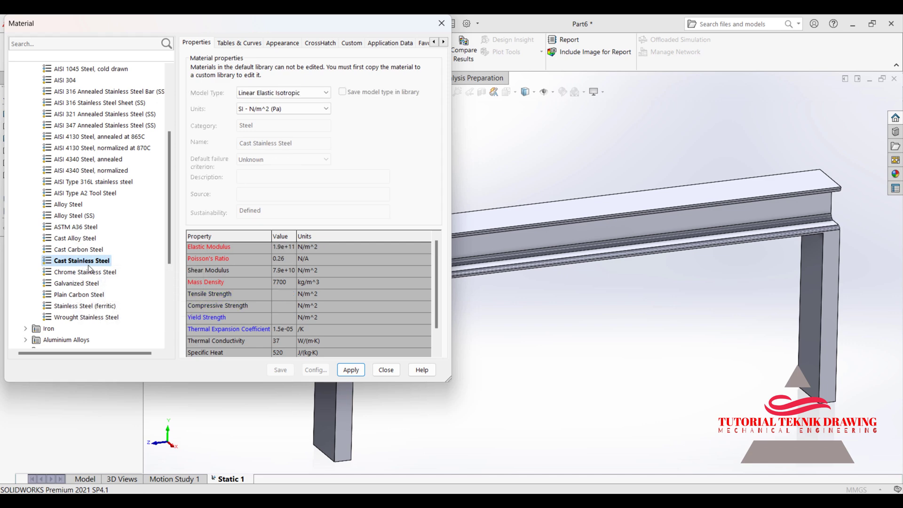
left_click(71, 207)
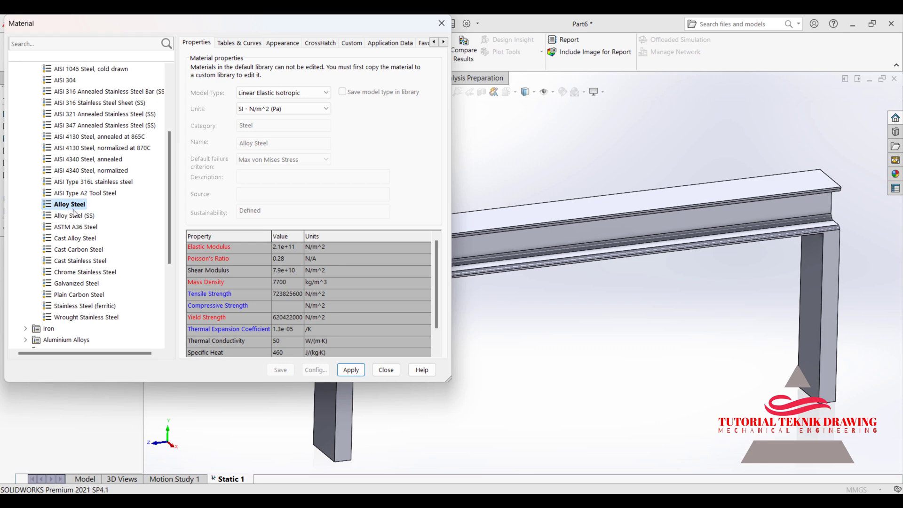
mouse_move(68, 204)
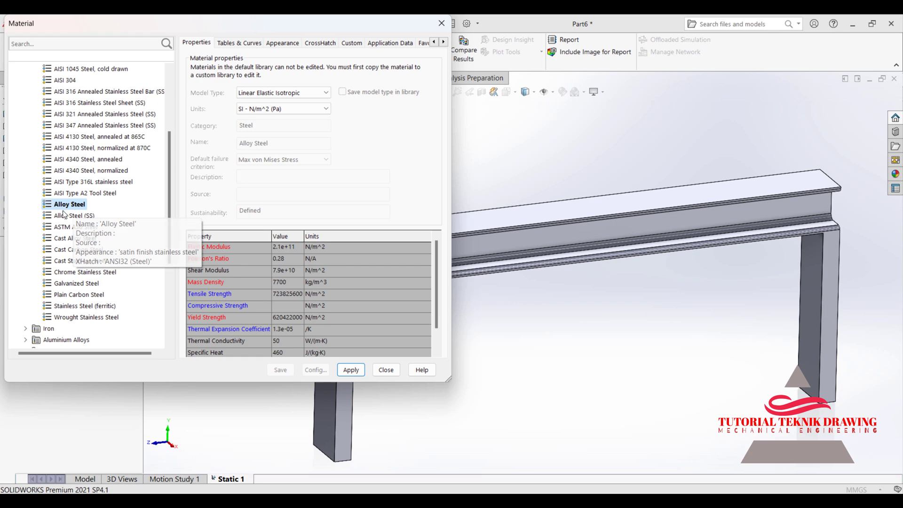
left_click(356, 373)
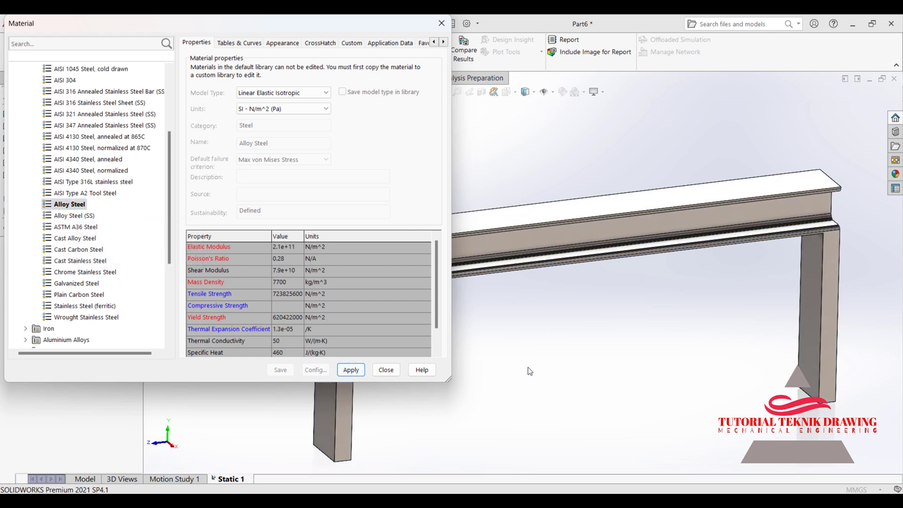
left_click(386, 369)
Start a Fixed Geometry fixture and select the left column's outer face.
middle_click_drag(426, 237, 416, 230)
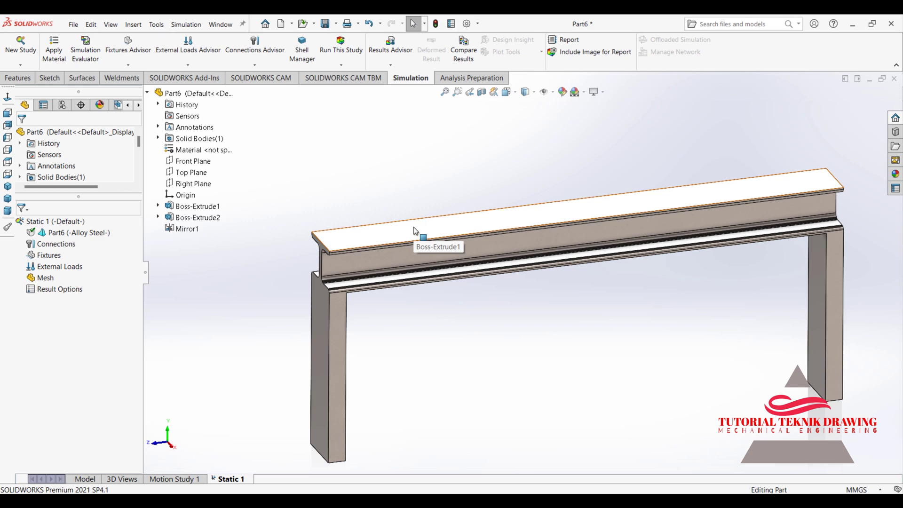
scroll(312, 343, "down", 2)
scroll(331, 301, "down", 2)
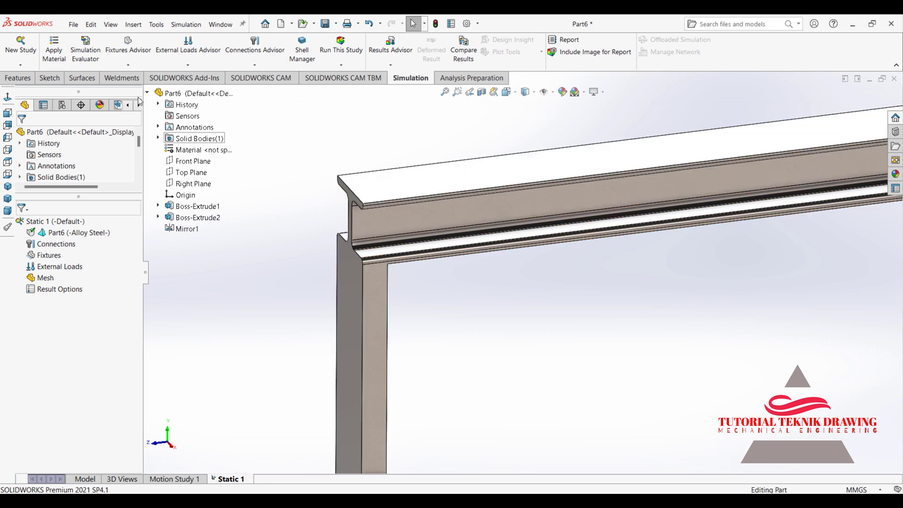
left_click(136, 66)
left_click(151, 89)
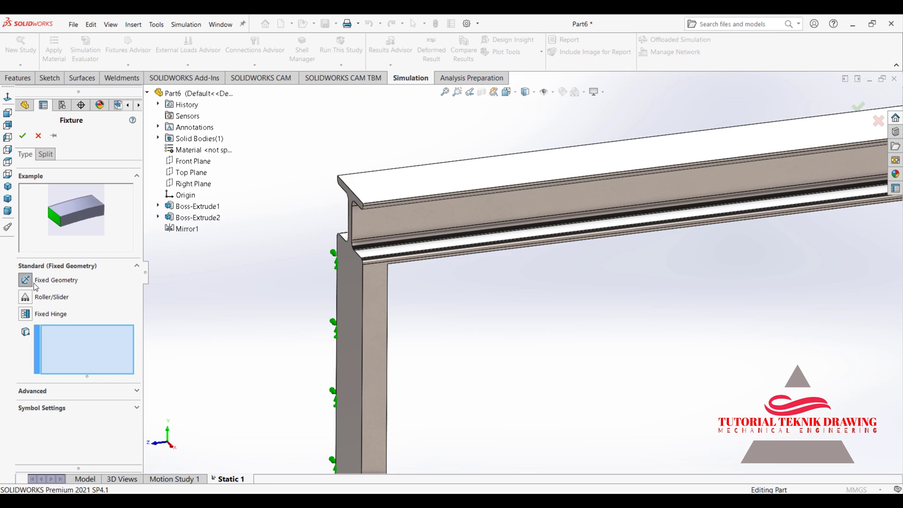
left_click(26, 298)
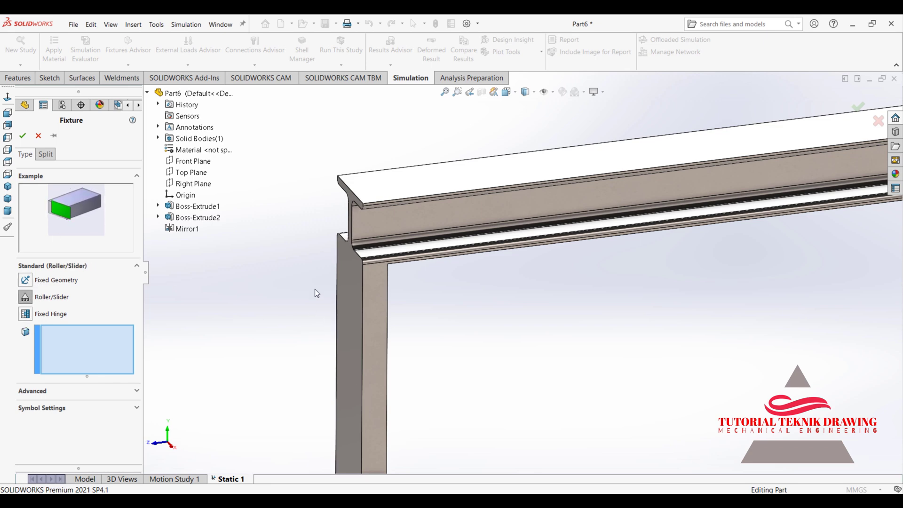
left_click(343, 266)
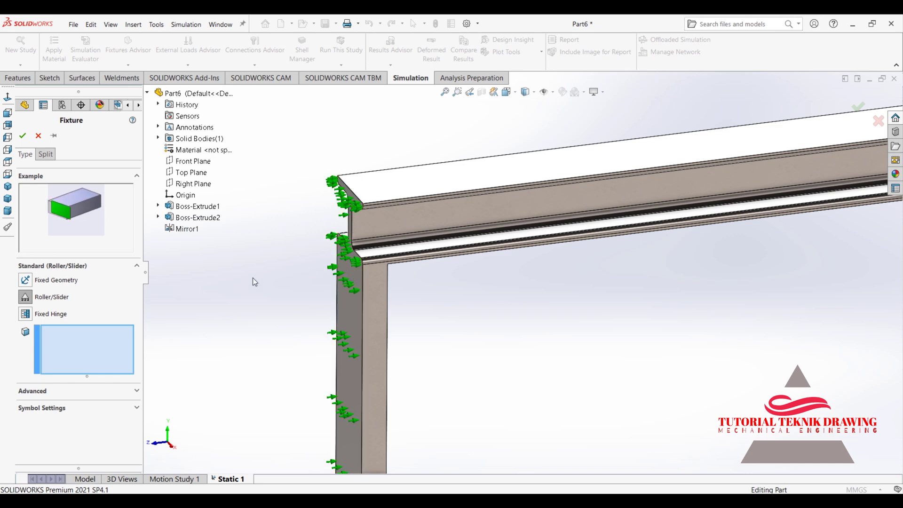
left_click(34, 280)
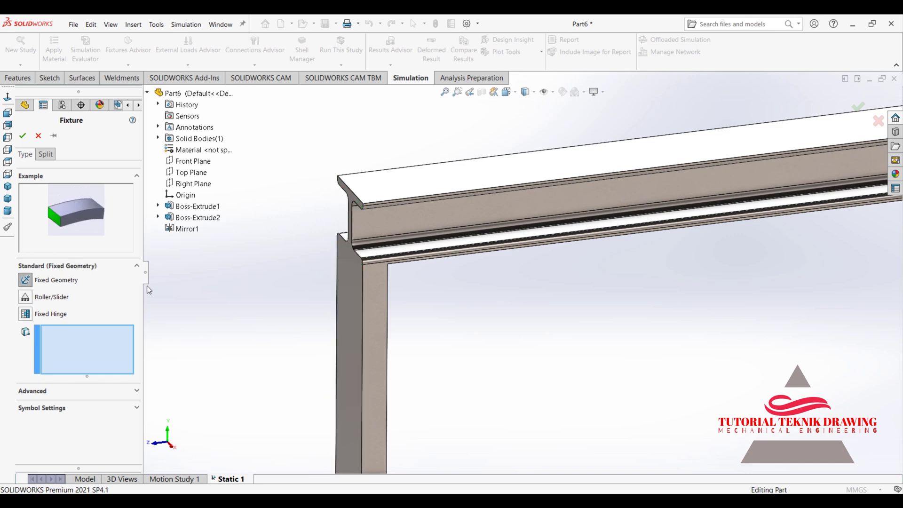
left_click(350, 311)
Add the second column's face and confirm the Fixed-1 restraint.
scroll(251, 236, "up", 3)
scroll(678, 325, "up", 3)
scroll(678, 324, "down", 3)
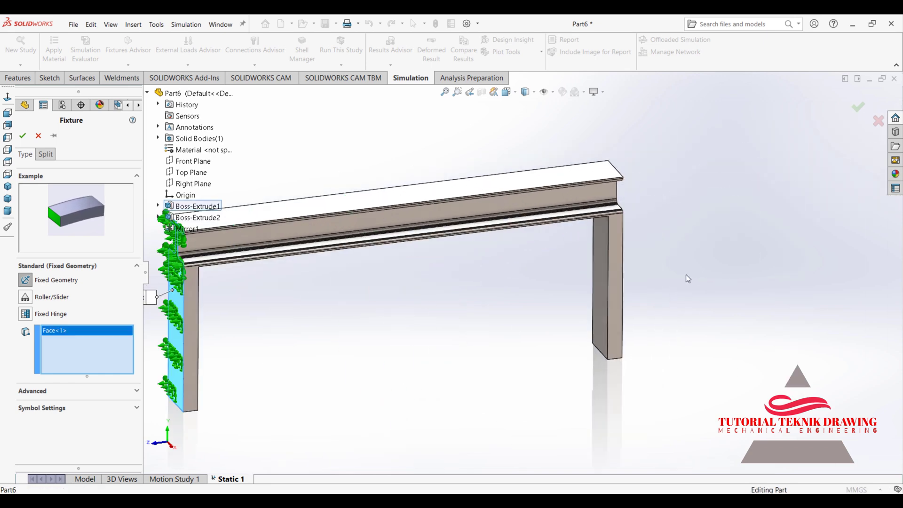
scroll(685, 274, "down", 3)
middle_click_drag(621, 252, 604, 215)
left_click(605, 214)
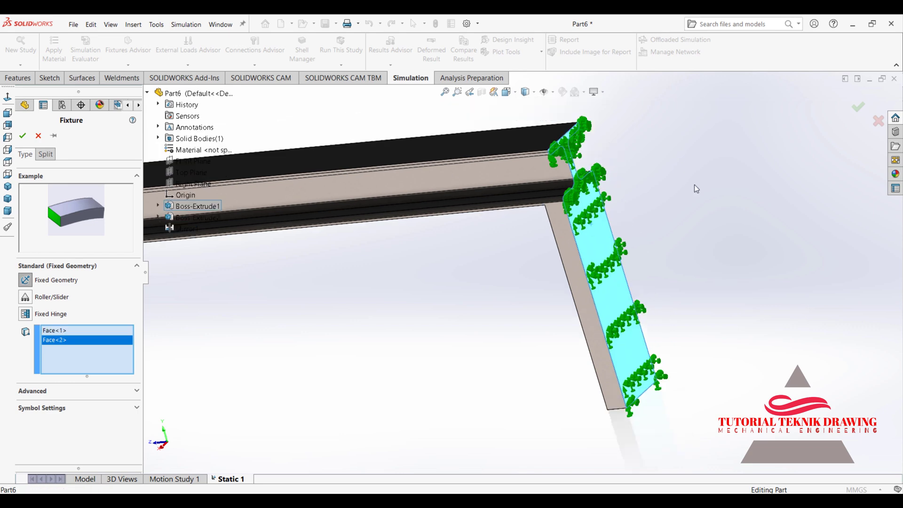
scroll(694, 185, "up", 3)
mouse_move(694, 184)
middle_mouse_down()
mouse_move(460, 295)
mouse_move(492, 284)
middle_mouse_up()
scroll(461, 287, "down", 3)
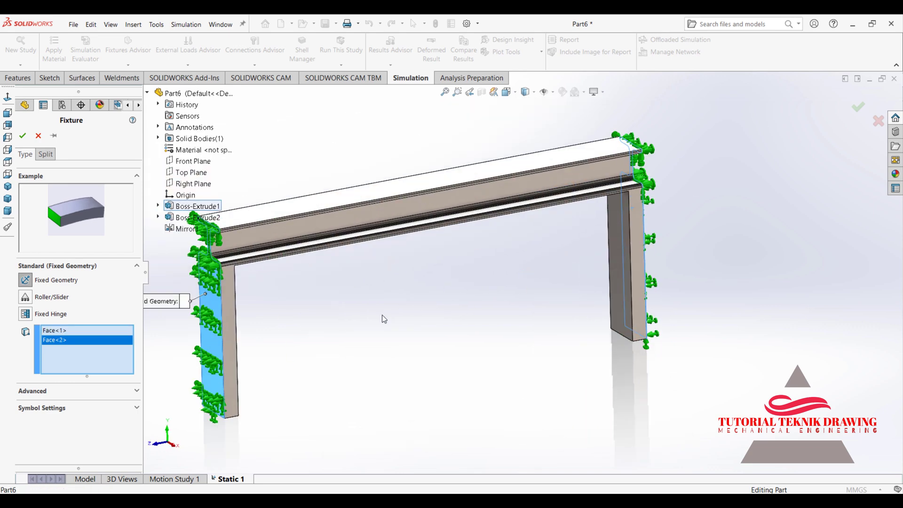
left_click(22, 137)
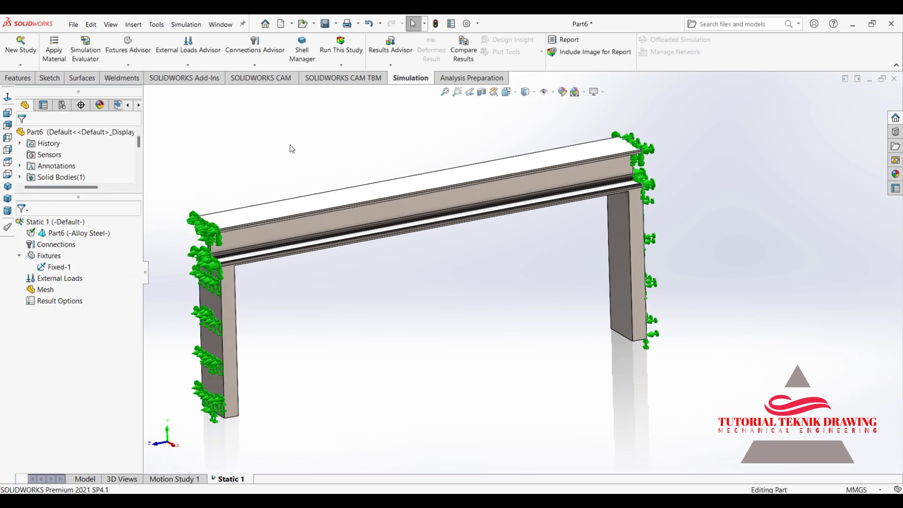
Start a Force load and select the beam's top face.
left_click(188, 64)
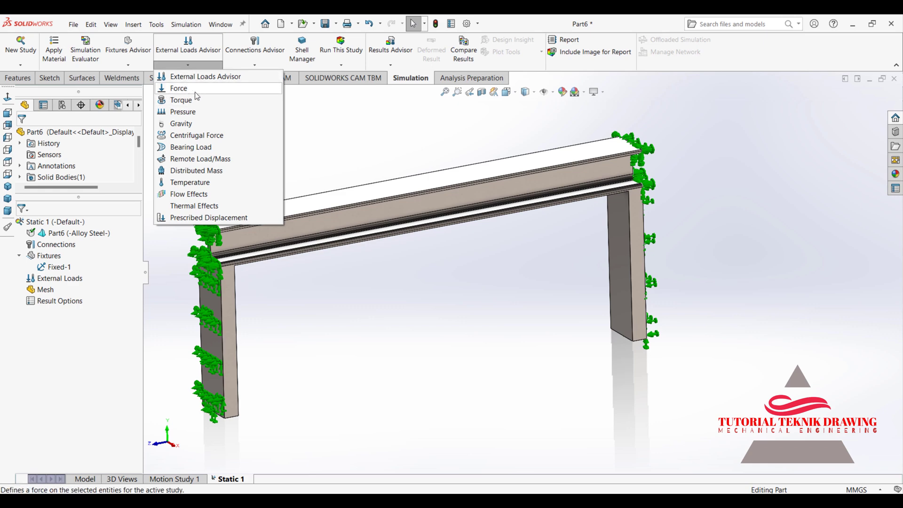
left_click(194, 91)
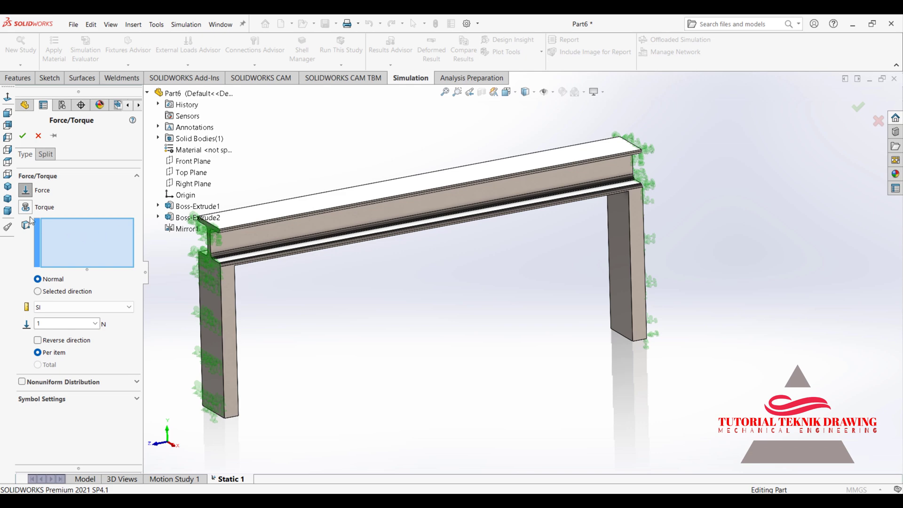
scroll(340, 188, "up", 1)
scroll(363, 201, "down", 3)
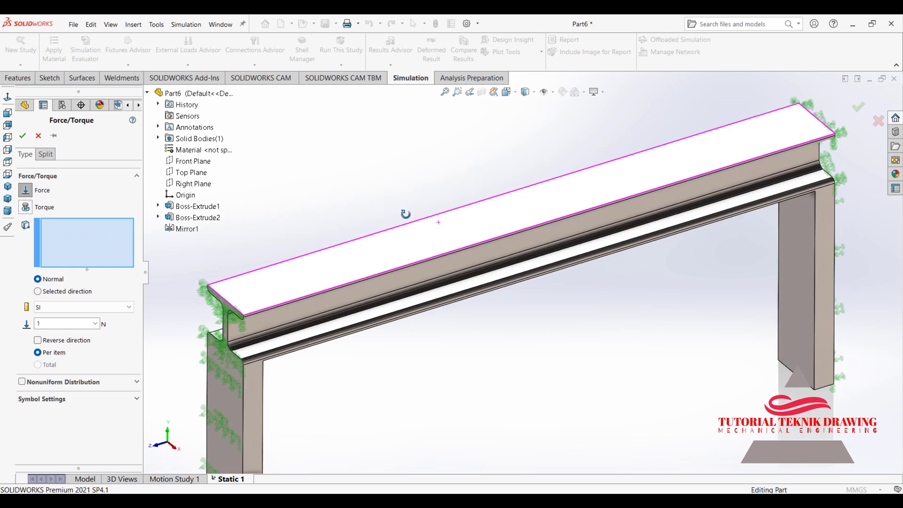
left_click(445, 229)
middle_click_drag(377, 169, 376, 159)
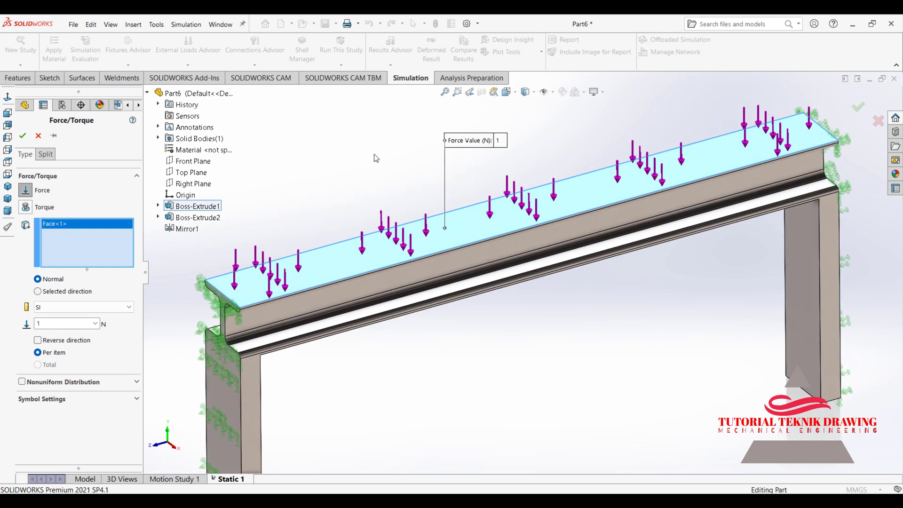
Set the units to Metric (G) and confirm a 2000 kgf force normal to the face.
left_click(55, 314)
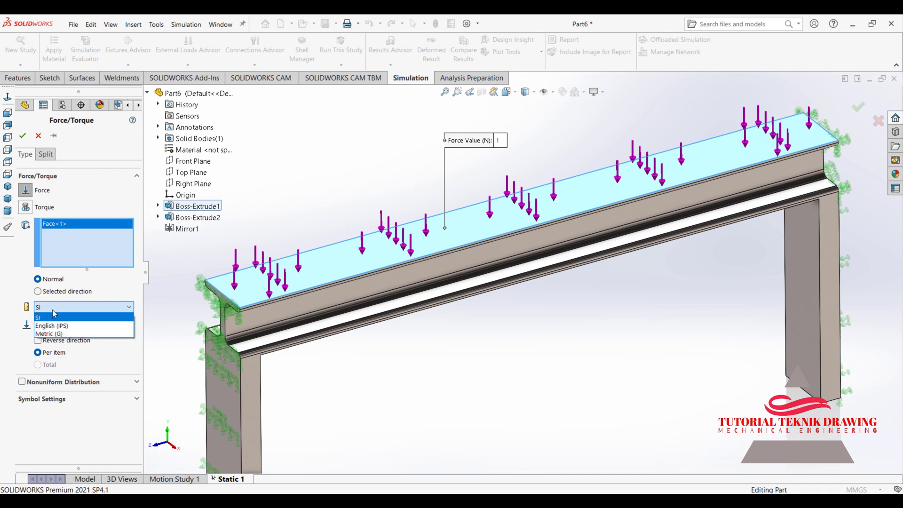
left_click(116, 277)
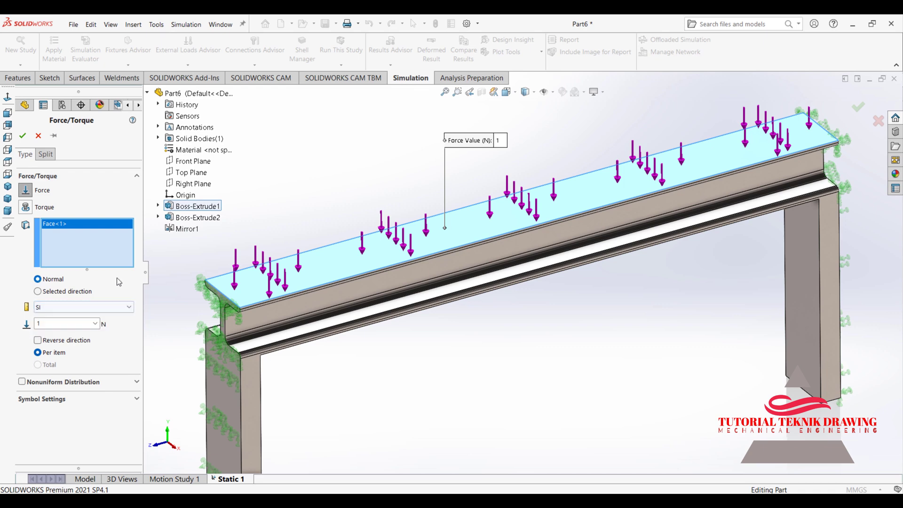
left_click(83, 311)
left_click(78, 334)
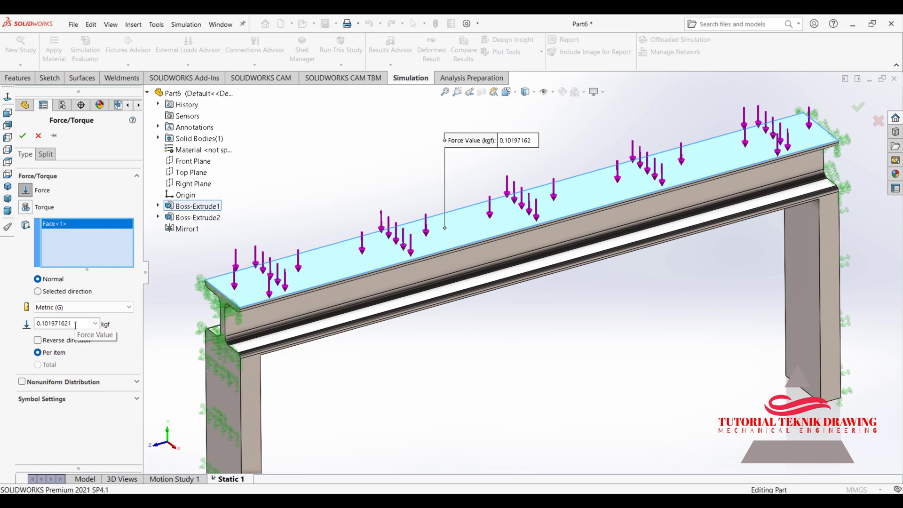
left_click(83, 306)
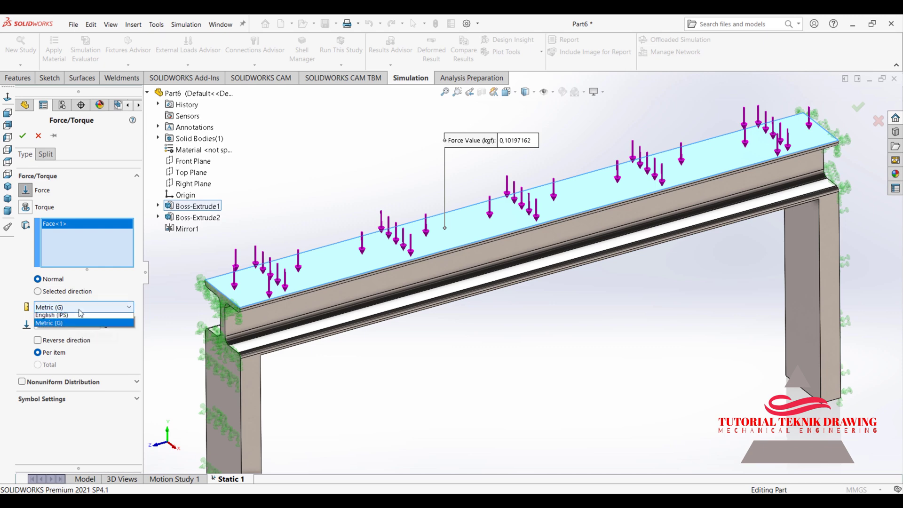
left_click(75, 315)
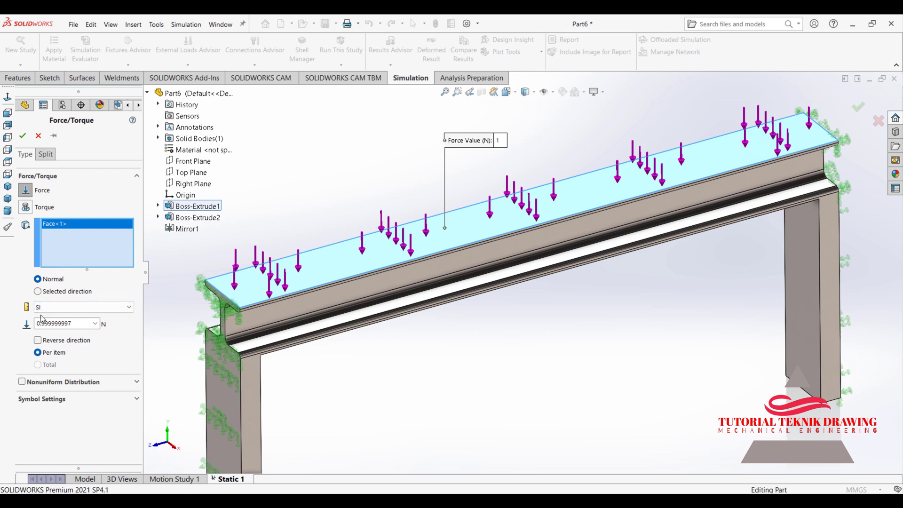
left_click(109, 309)
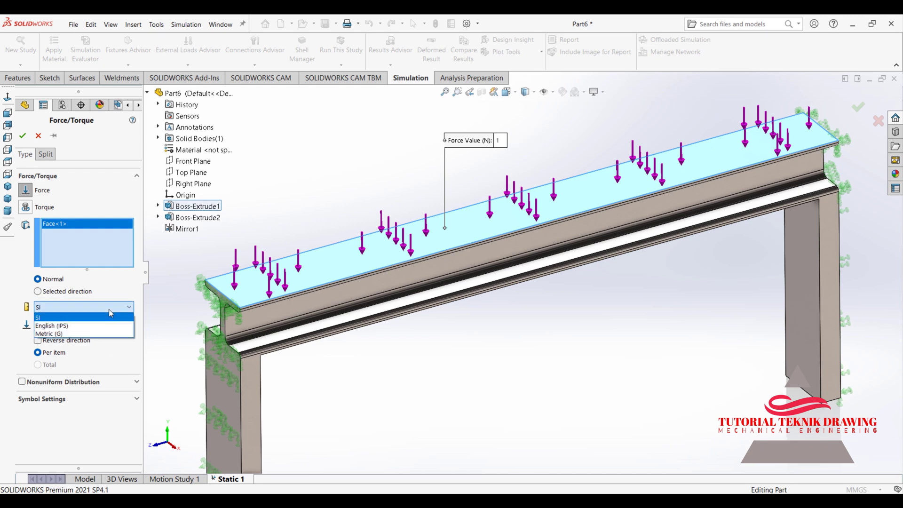
left_click(60, 334)
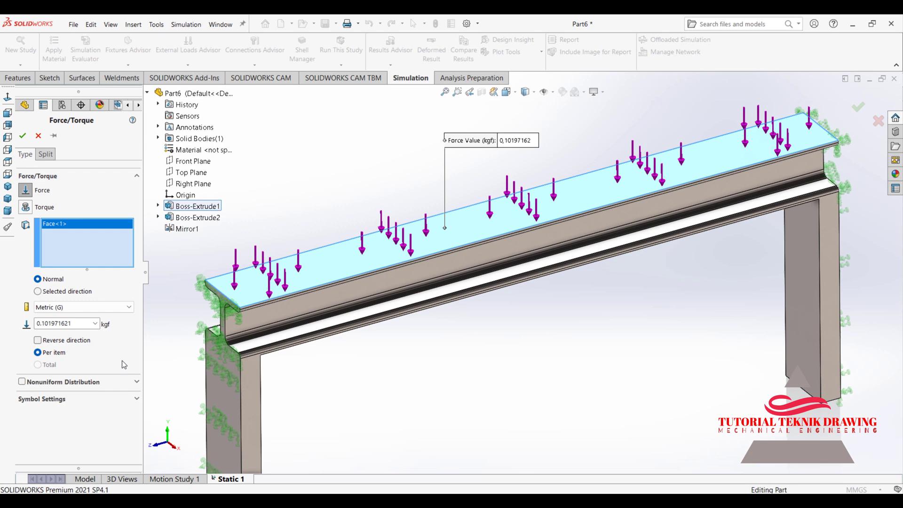
double_click(69, 324)
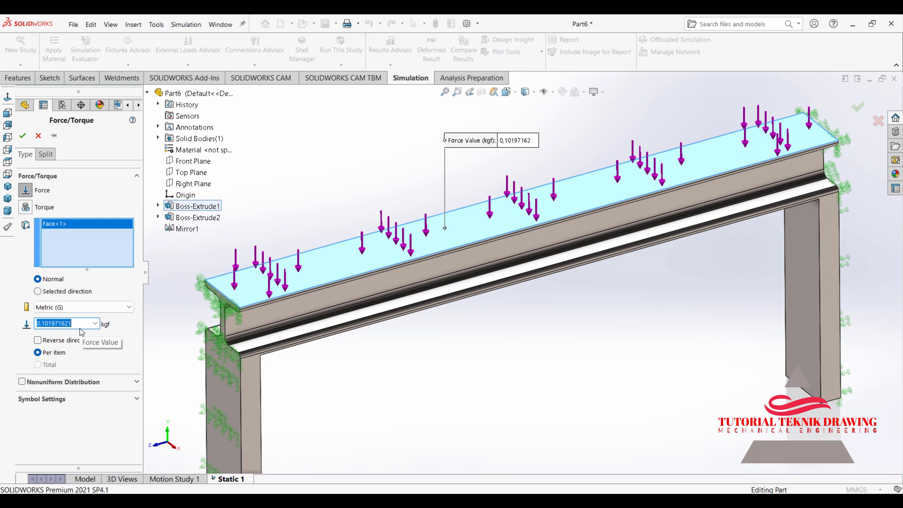
type("200")
type("0")
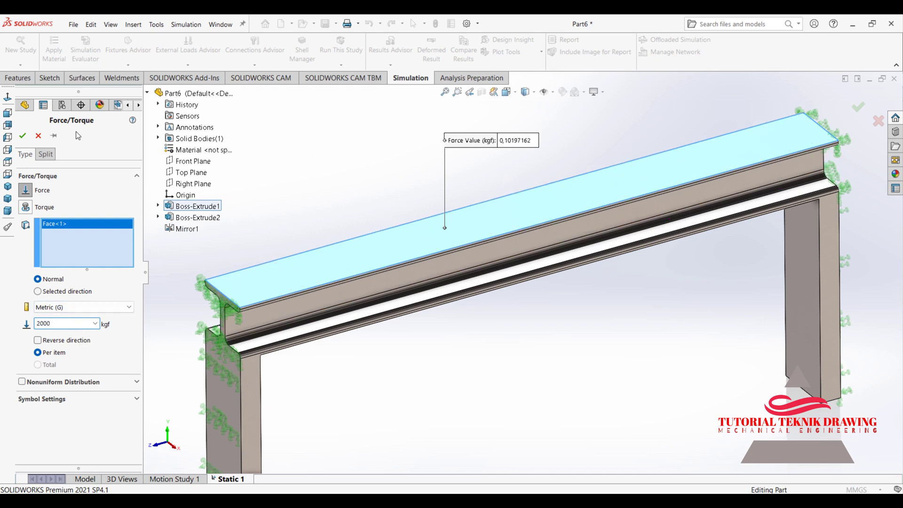
left_click(23, 136)
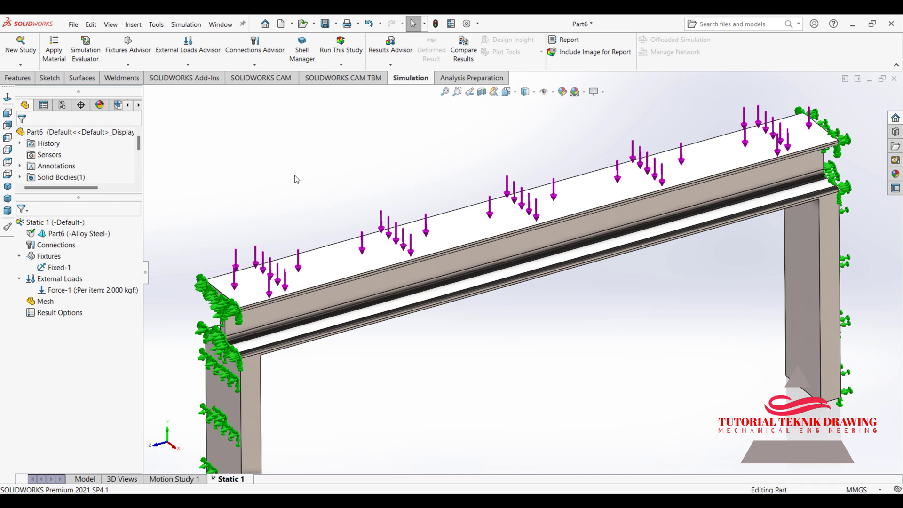
Mesh and run Static 1, then orbit and pan the von Mises plot peaking at 1.324e+07 N/m^2.
left_click(346, 57)
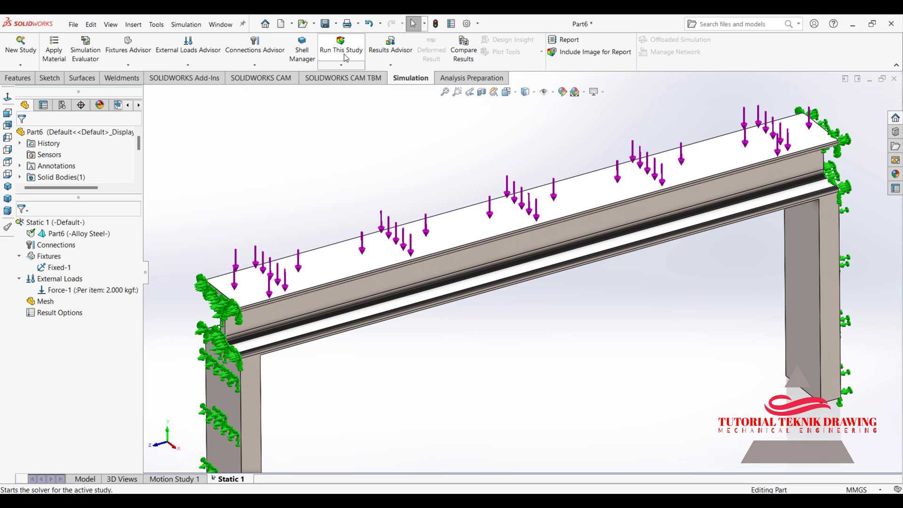
left_click(348, 45)
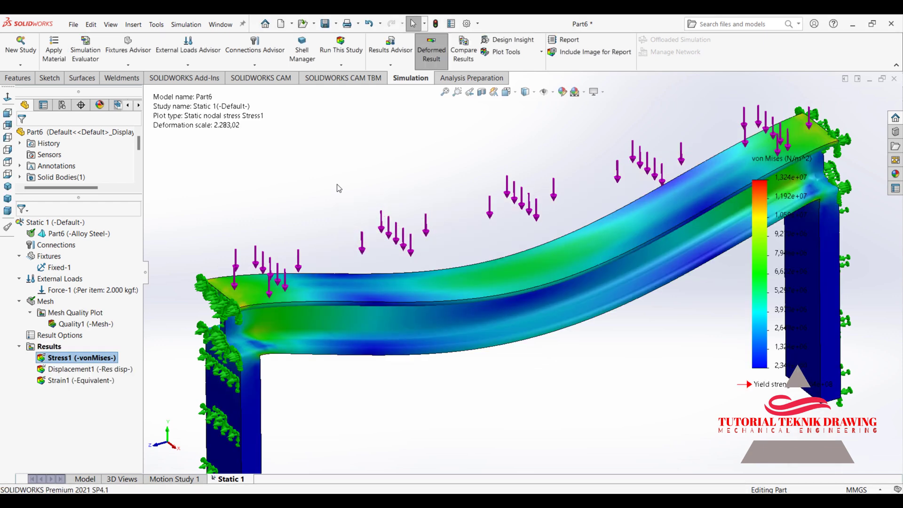
middle_click_drag(534, 230, 488, 183)
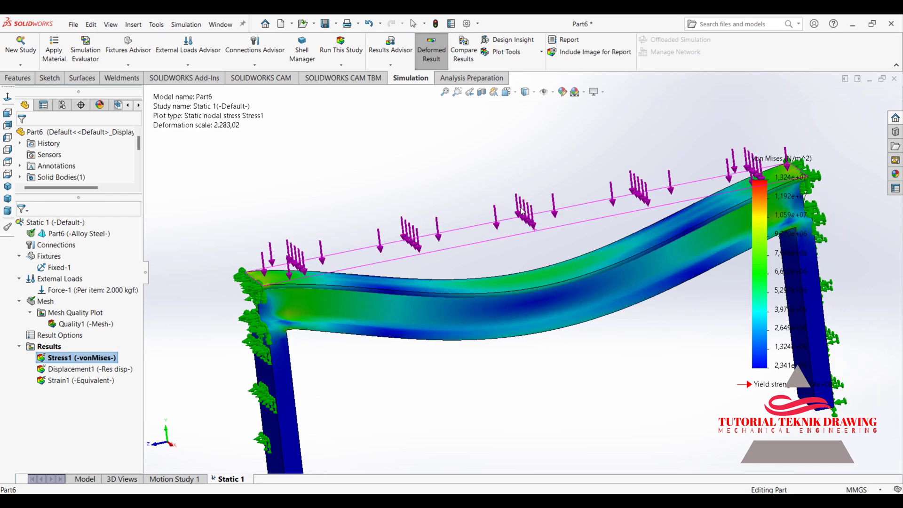
scroll(368, 197, "up", 3)
scroll(637, 306, "down", 2)
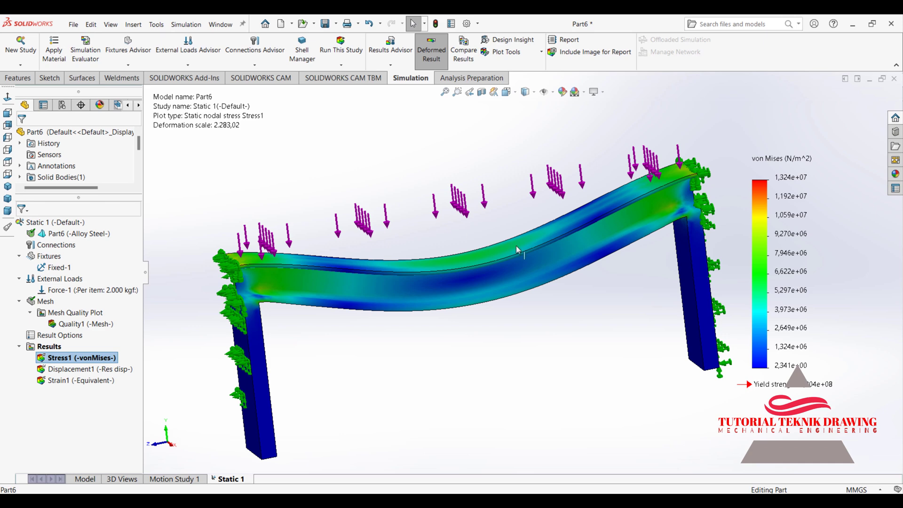
scroll(523, 311, "down", 1)
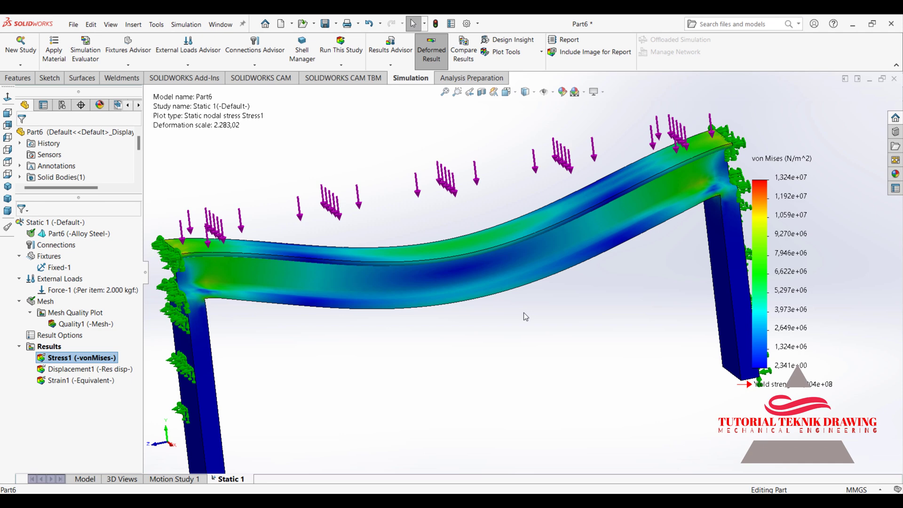
middle_click_drag(534, 318, 555, 320)
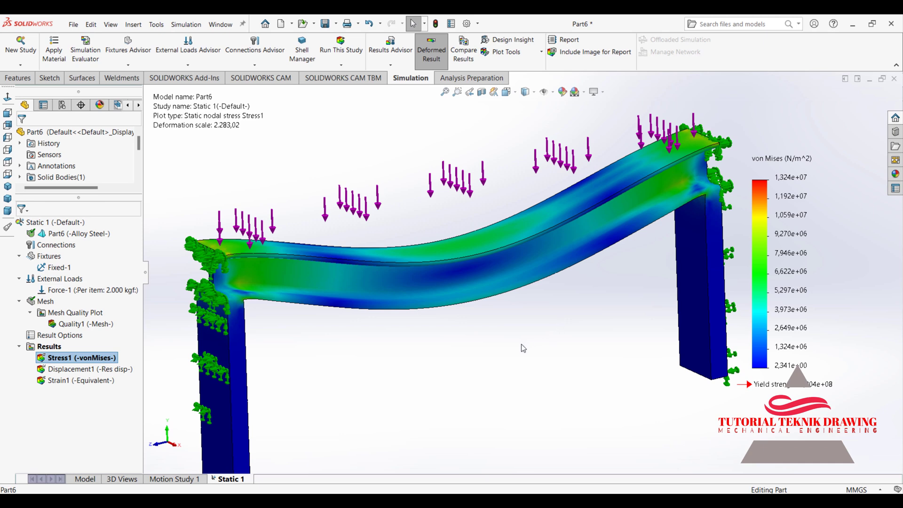
key("ctrl+Up")
key("ctrl+Left")
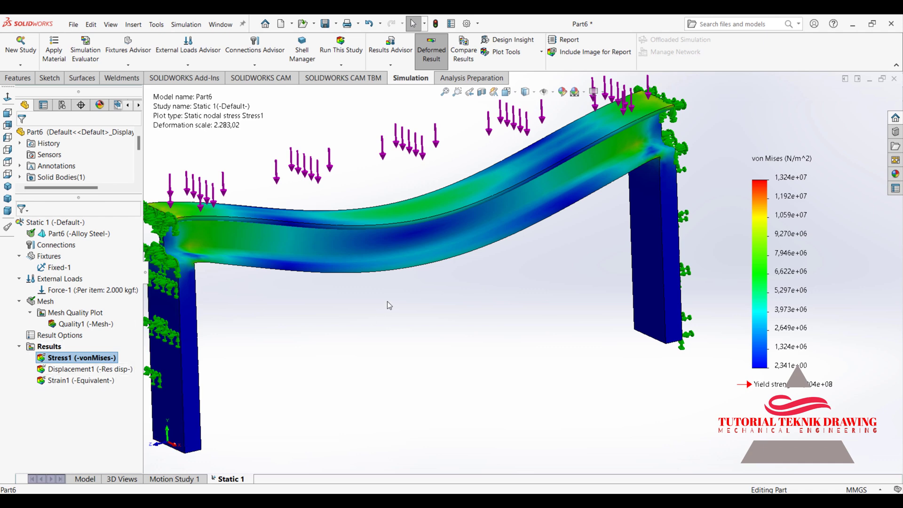
mouse_move(388, 301)
middle_mouse_down()
mouse_move(382, 242)
mouse_move(338, 224)
mouse_move(316, 196)
mouse_move(332, 220)
middle_mouse_up()
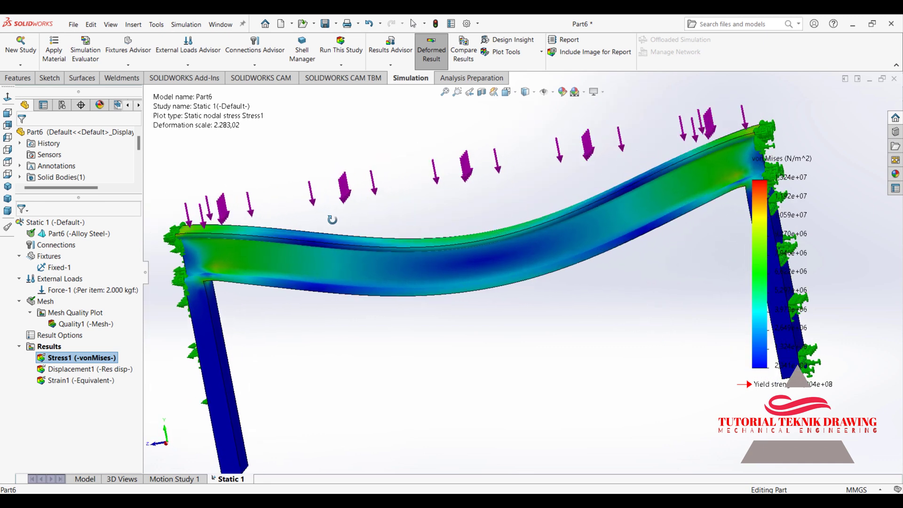
middle_click_drag(473, 235, 508, 247)
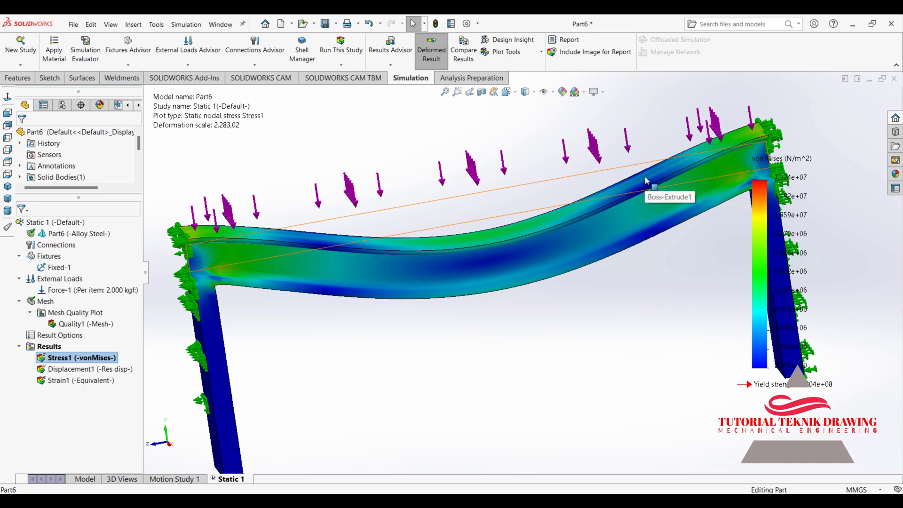
scroll(504, 292, "up", 2)
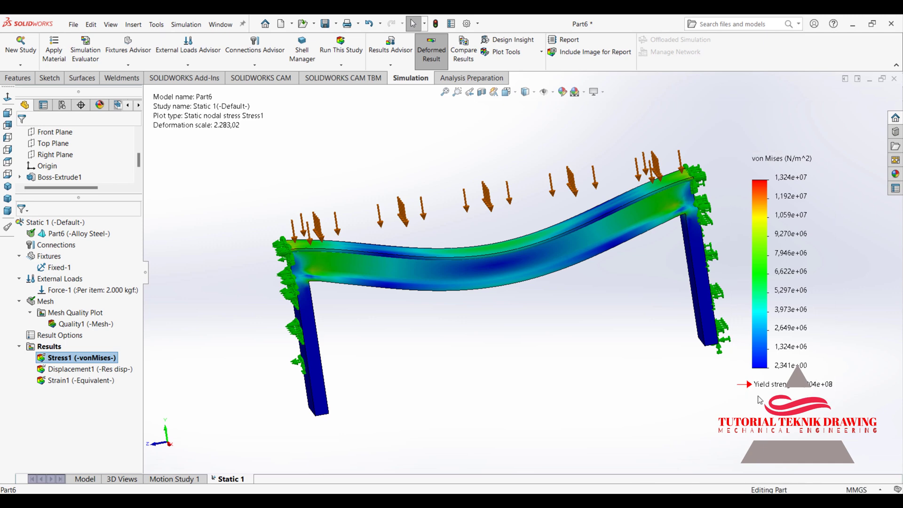
middle_click_drag(608, 261, 519, 226)
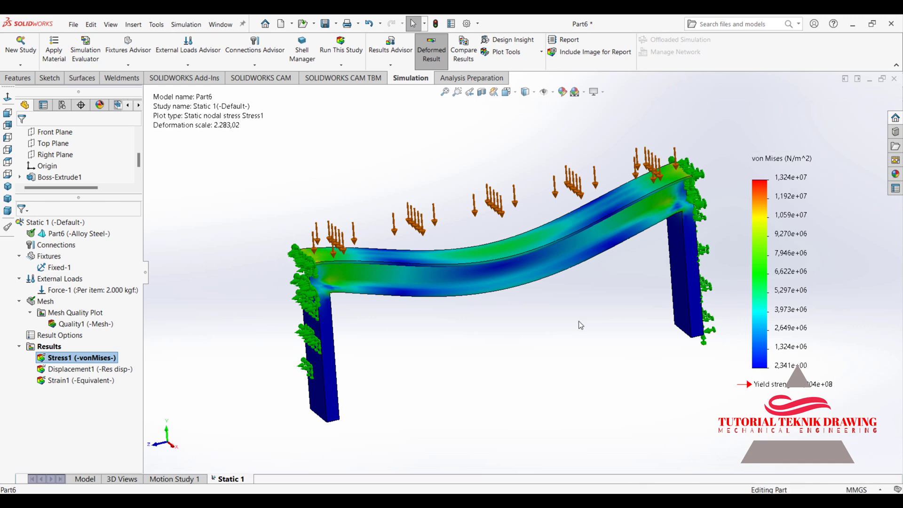
mouse_move(578, 321)
middle_mouse_down()
mouse_move(561, 300)
mouse_move(565, 289)
middle_mouse_up()
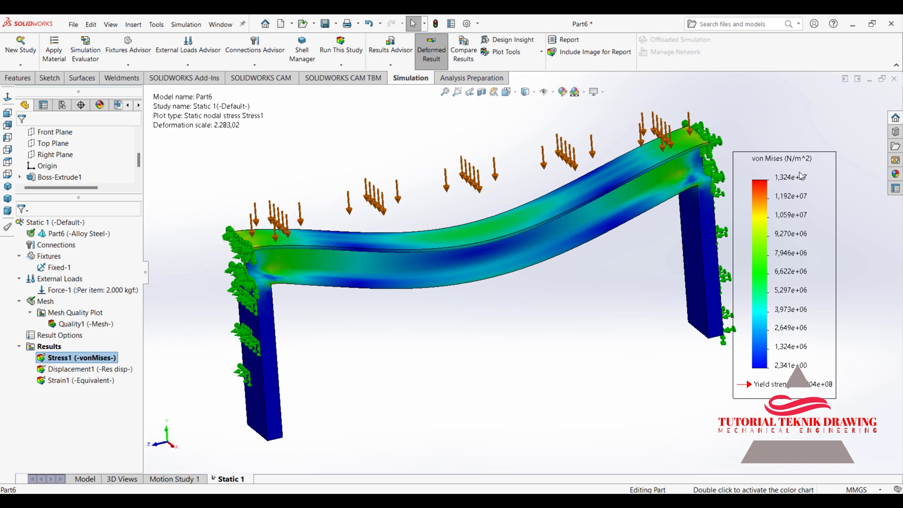
scroll(667, 384, "down", 3)
scroll(635, 339, "up", 2)
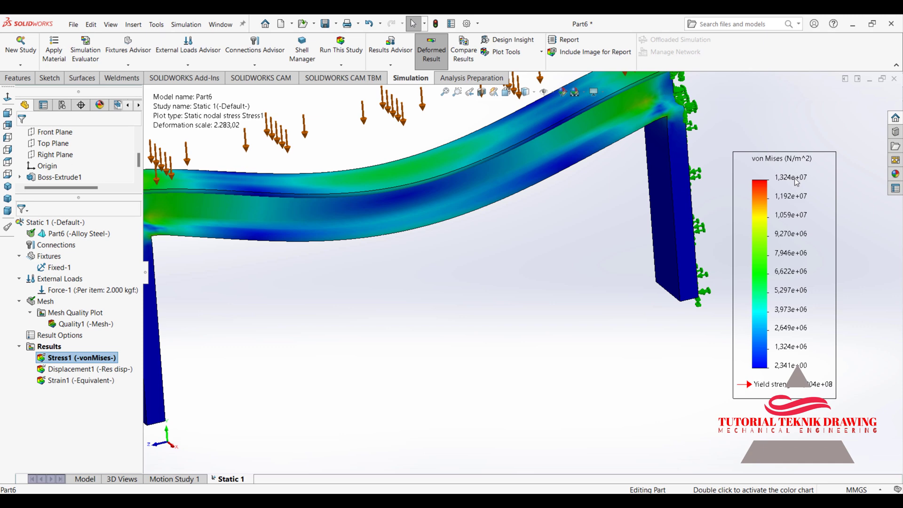
scroll(522, 273, "up", 3)
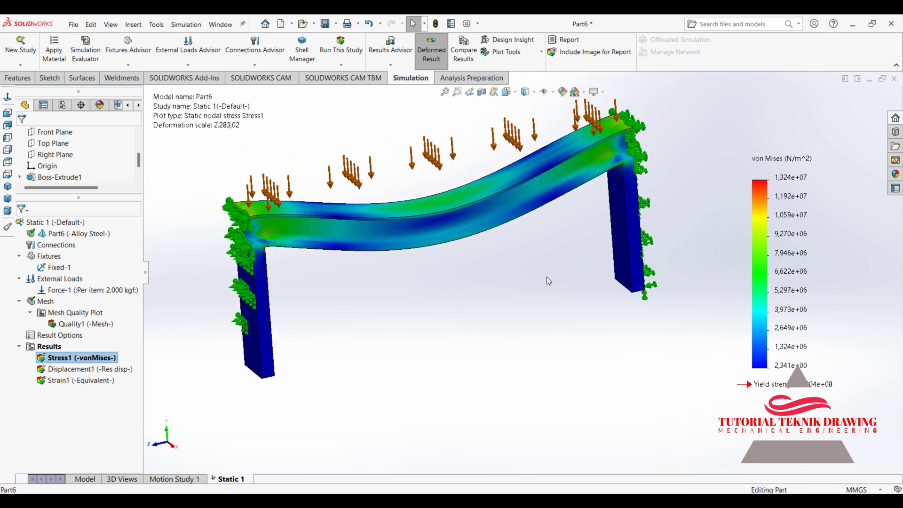
mouse_move(92, 290)
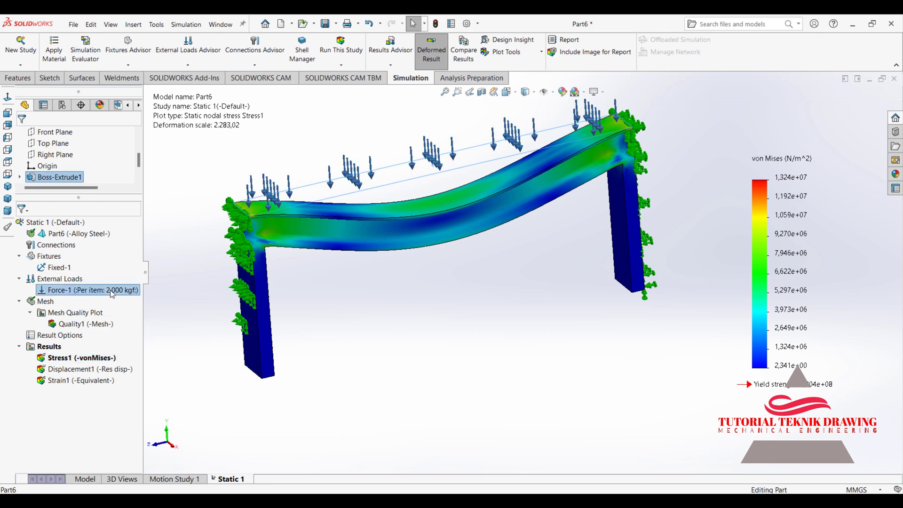
Edit Force-1 from 2000 to 5000 kgf and re-run the study.
right_click(112, 293)
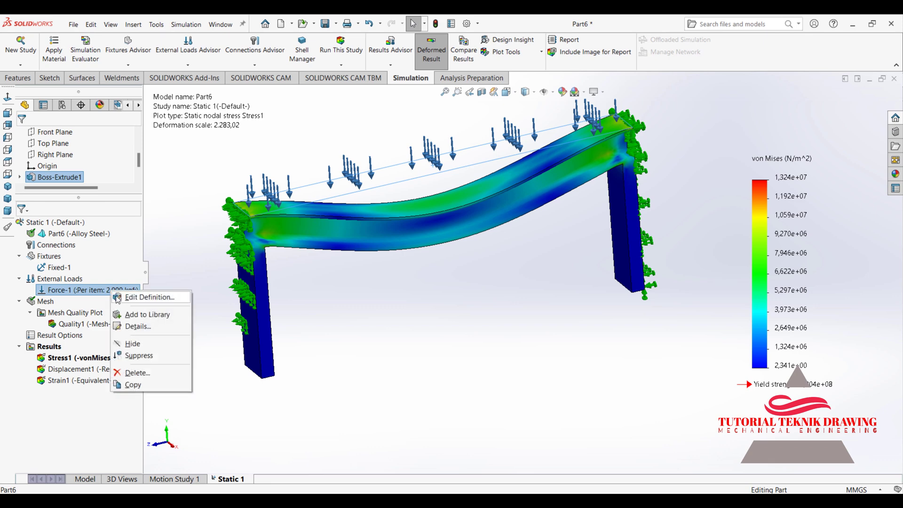
left_click(144, 298)
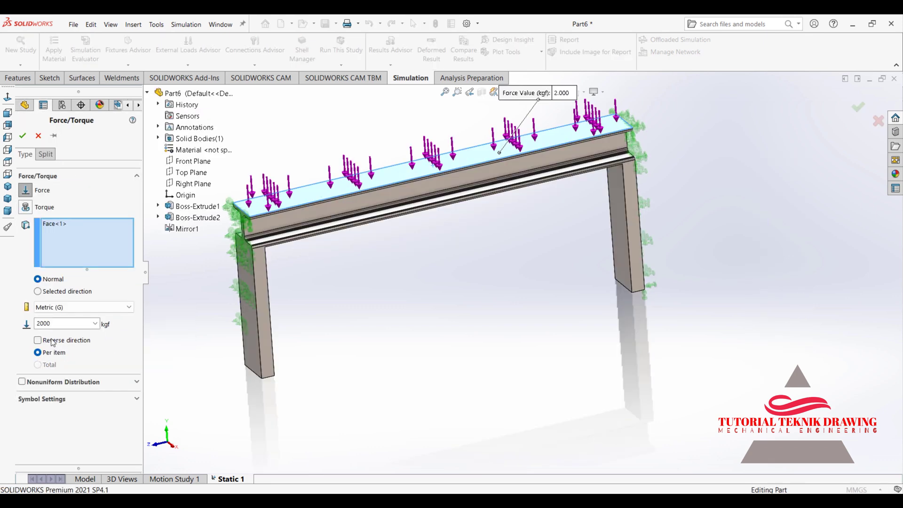
double_click(44, 324)
left_click(22, 135)
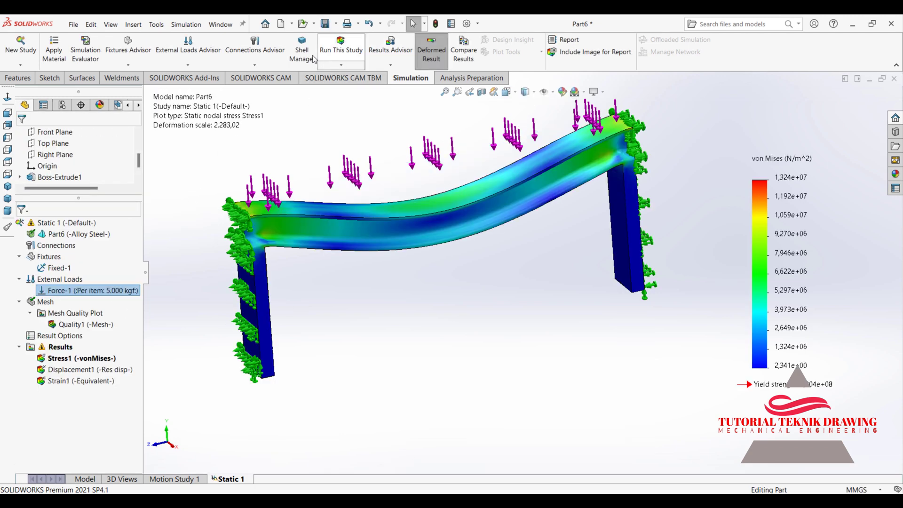
left_click(354, 50)
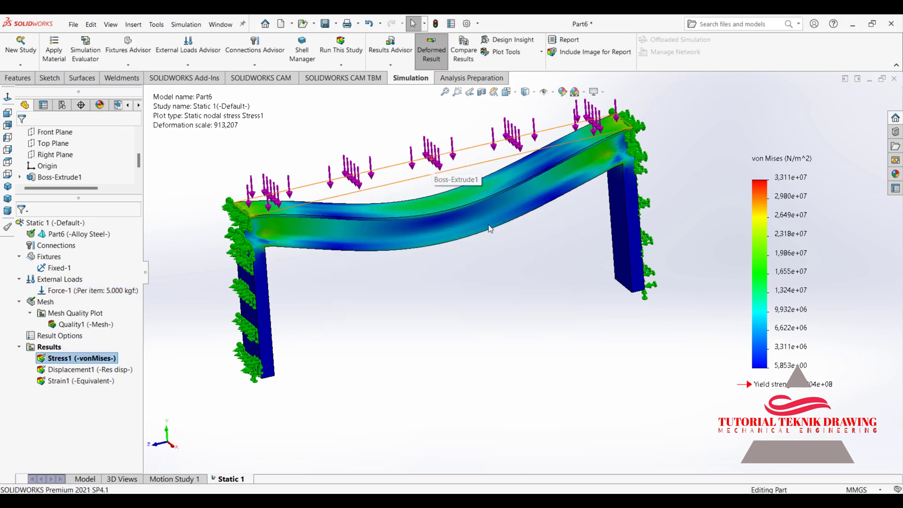
scroll(604, 298, "down", 2)
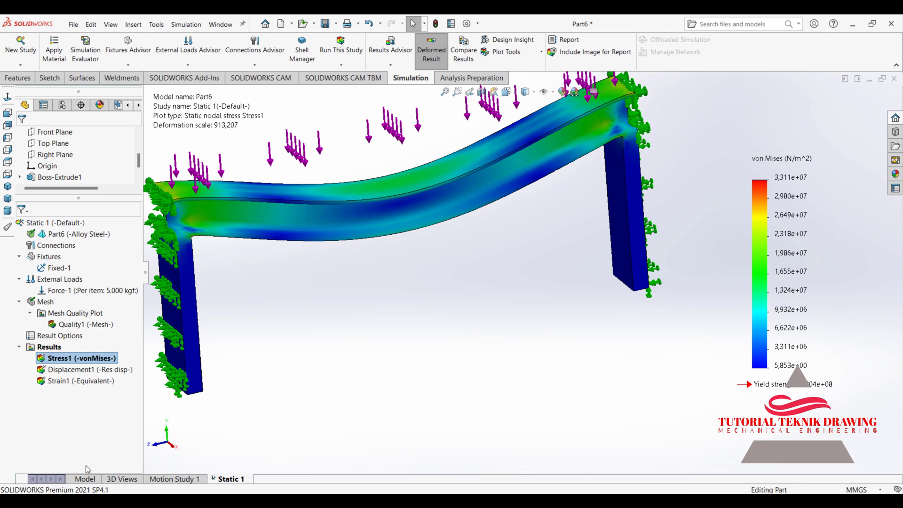
left_click(74, 371)
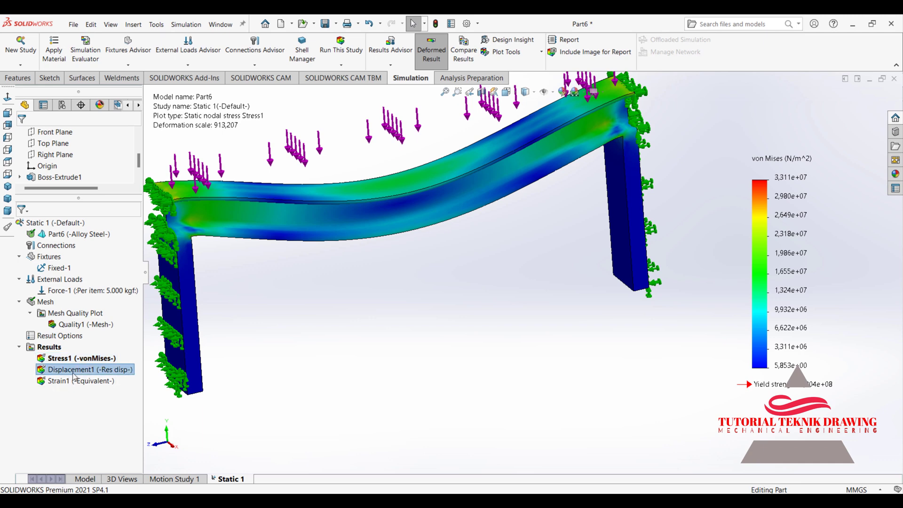
Show the Displacement1 plot, orbit the frame, then select Strain1 (-Equivalent-).
double_click(74, 376)
scroll(465, 262, "up", 2)
scroll(405, 194, "down", 1)
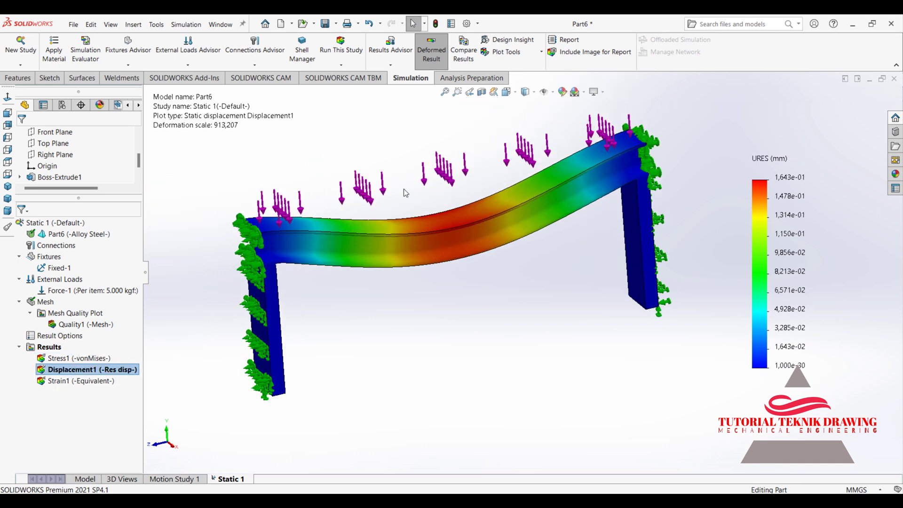
scroll(405, 192, "down", 1)
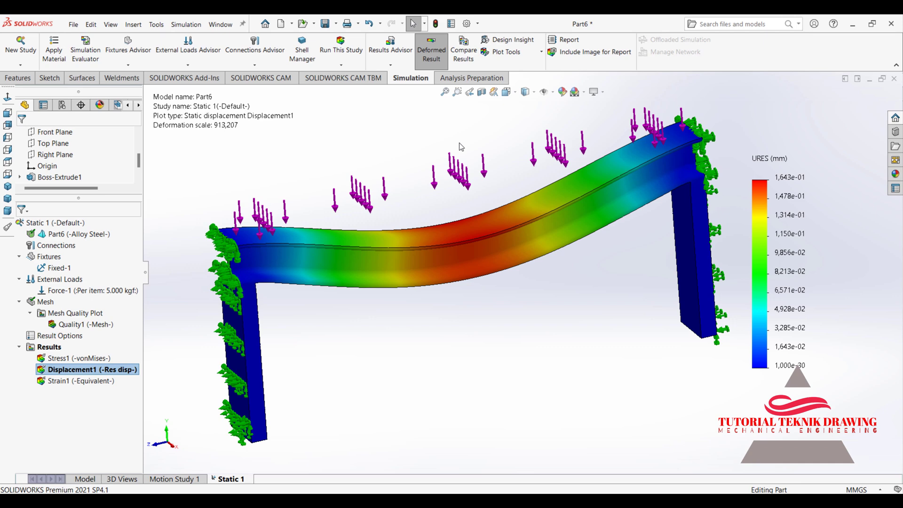
middle_click_drag(475, 266, 492, 253)
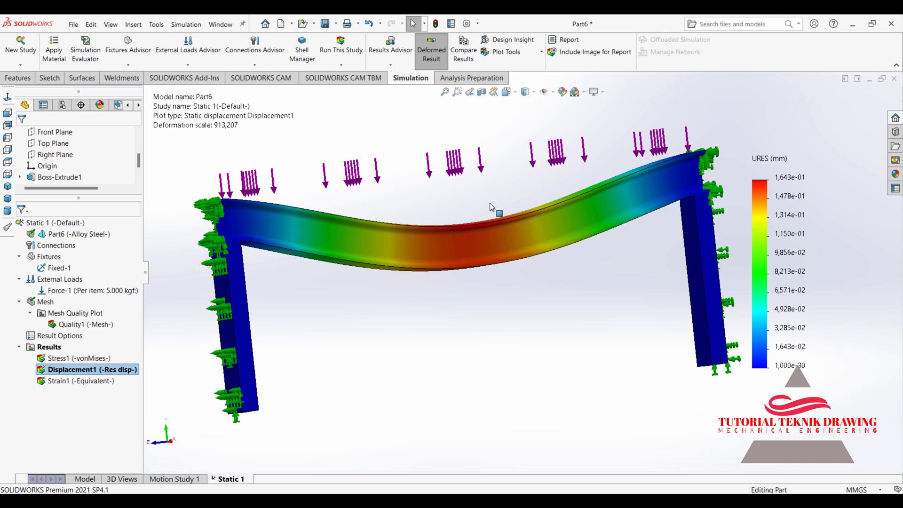
mouse_move(496, 209)
middle_mouse_down()
mouse_move(520, 238)
mouse_move(453, 253)
middle_mouse_up()
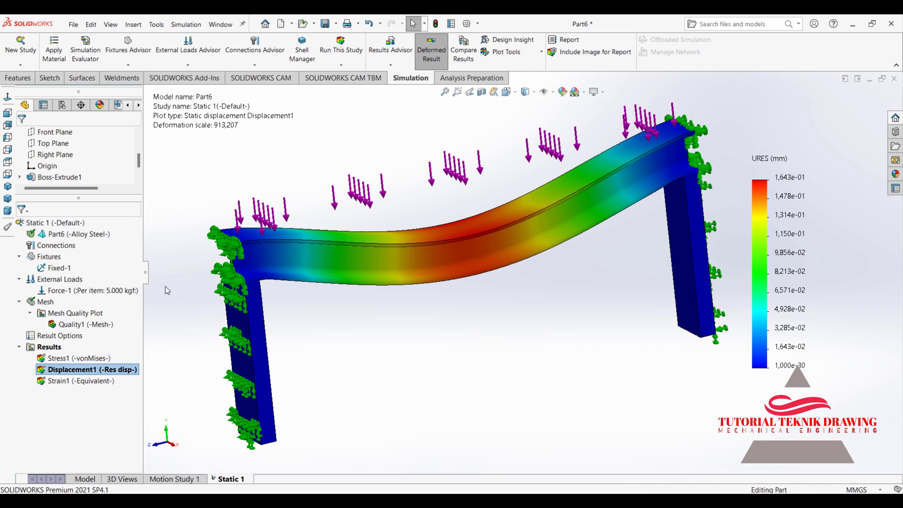
left_click(93, 380)
Display the Strain1 equivalent strain plot and orbit the deformed frame.
double_click(92, 380)
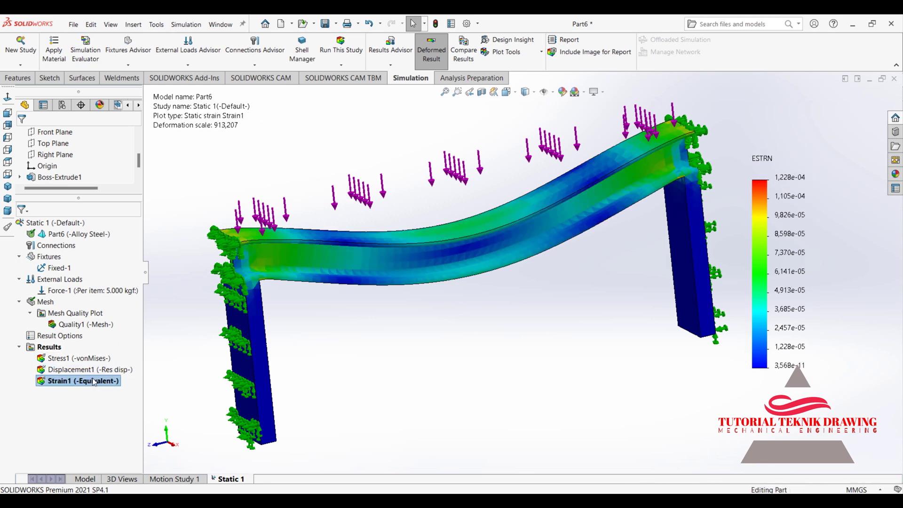
middle_click_drag(512, 294, 291, 222)
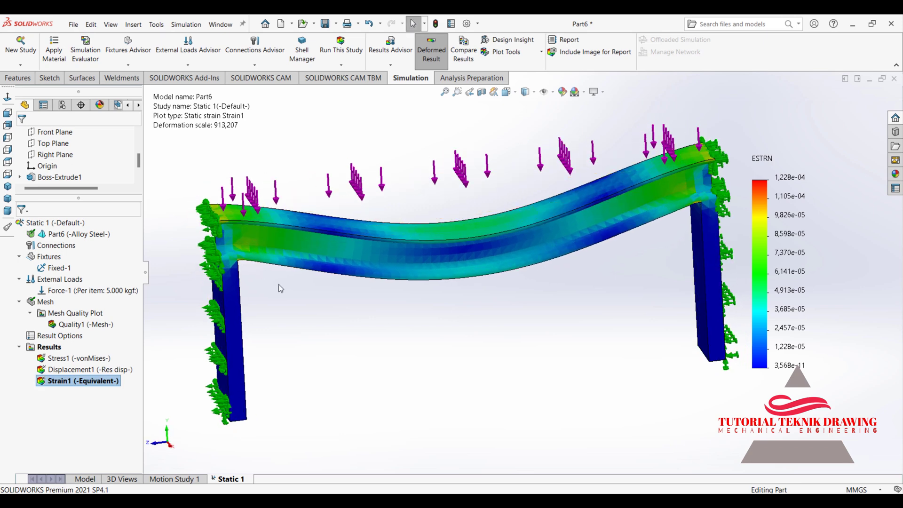
mouse_move(289, 286)
middle_mouse_down()
mouse_move(299, 258)
mouse_move(387, 229)
middle_mouse_up()
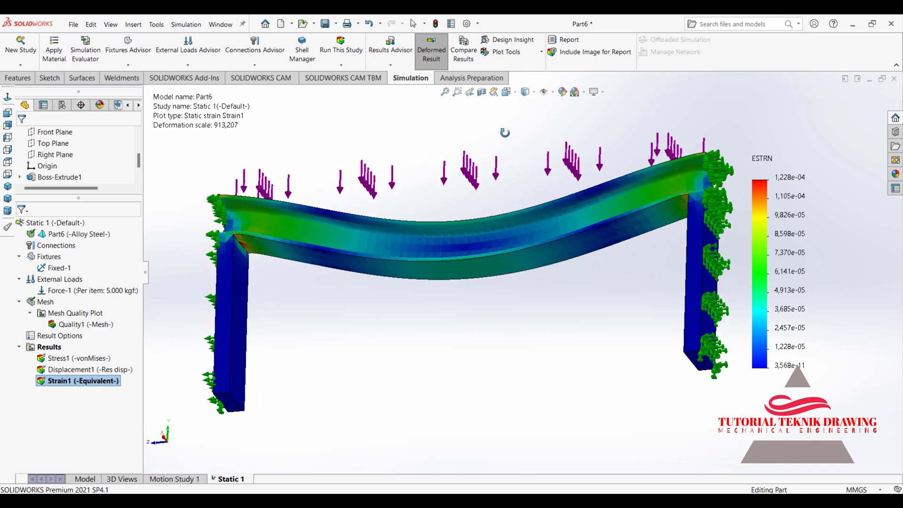
scroll(304, 240, "down", 5)
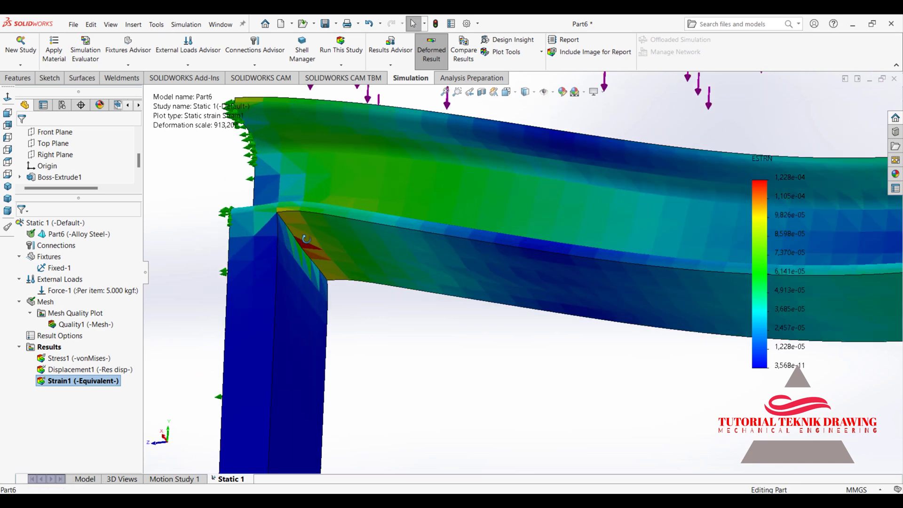
Inspect strain at the left beam-column corner, then bring back Stress1 (-vonMises-).
mouse_move(304, 243)
middle_mouse_down()
mouse_move(295, 216)
mouse_move(302, 241)
mouse_move(461, 244)
middle_mouse_up()
scroll(314, 243, "up", 3)
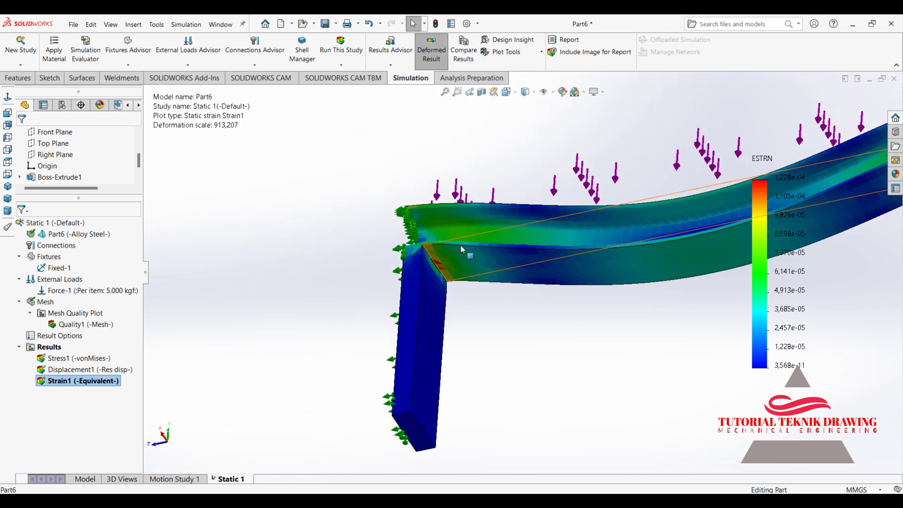
scroll(465, 250, "down", 3)
scroll(469, 251, "up", 4)
scroll(642, 223, "up", 2)
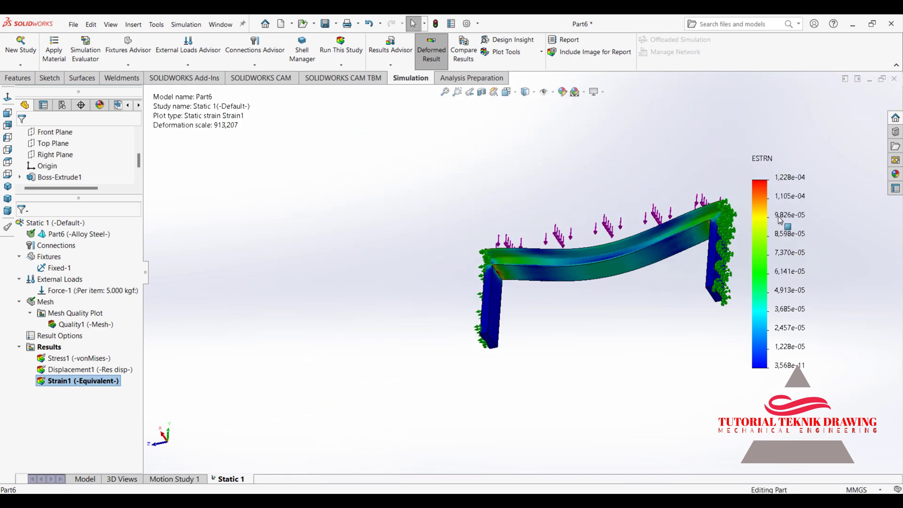
scroll(779, 219, "down", 2)
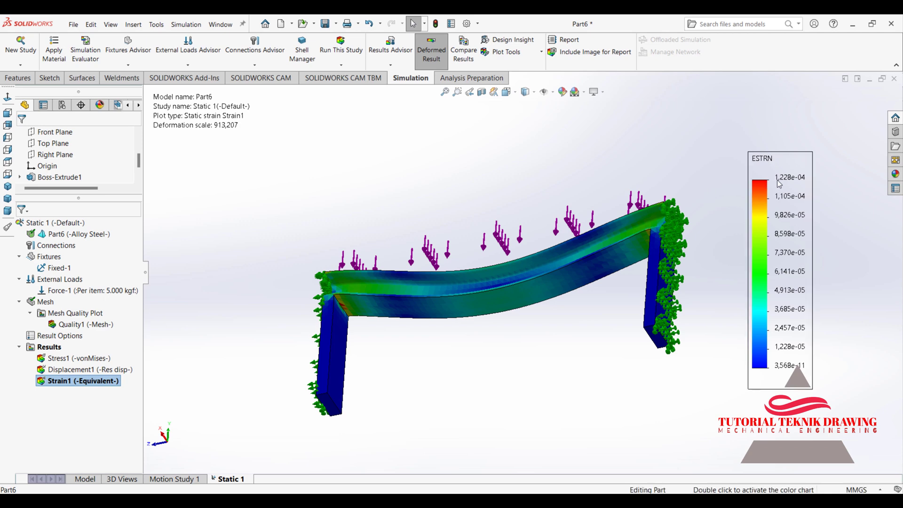
middle_click_drag(780, 183, 530, 345)
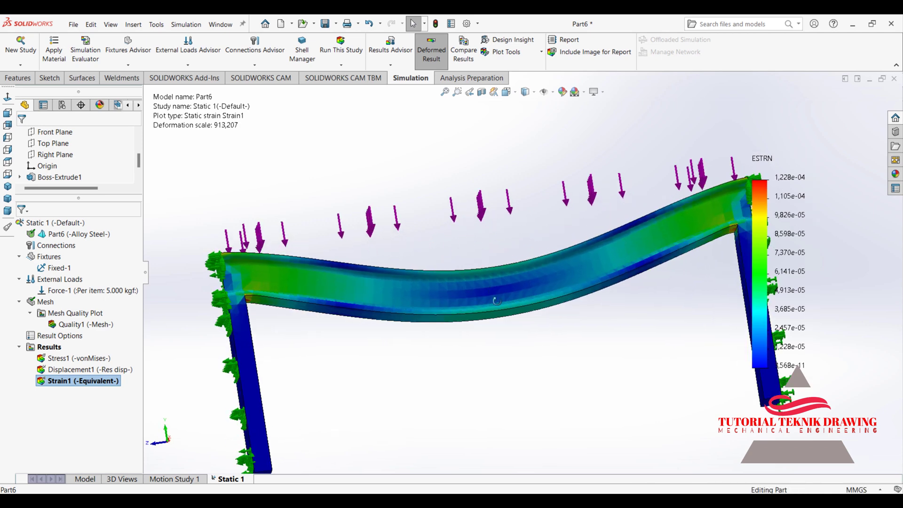
double_click(59, 358)
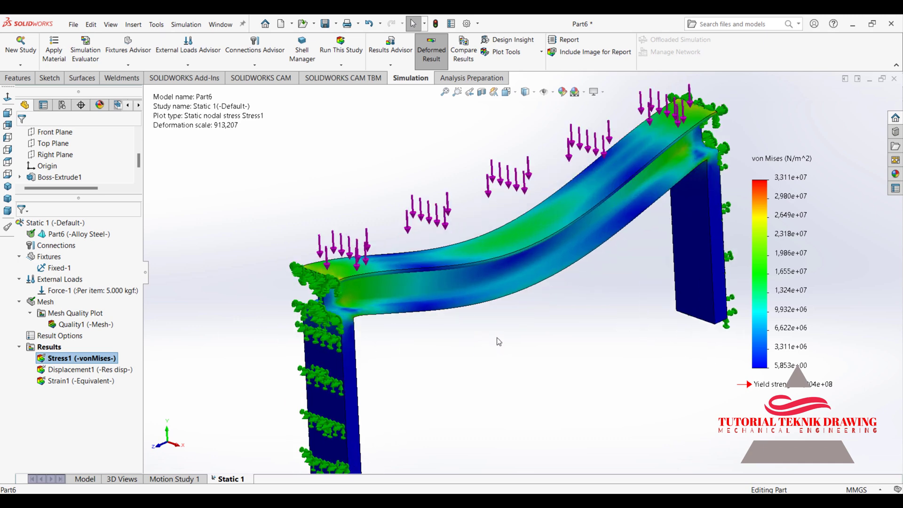
middle_click_drag(497, 337, 471, 333)
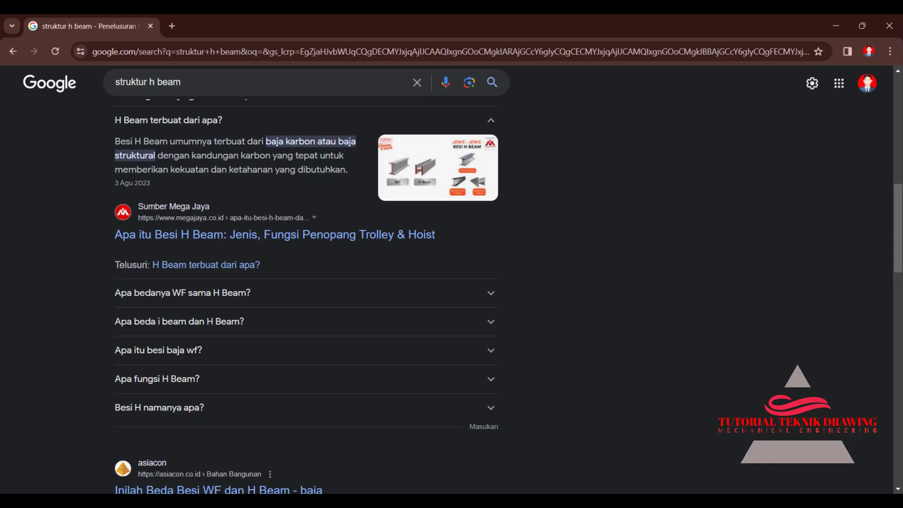
scroll(376, 211, "up", 4)
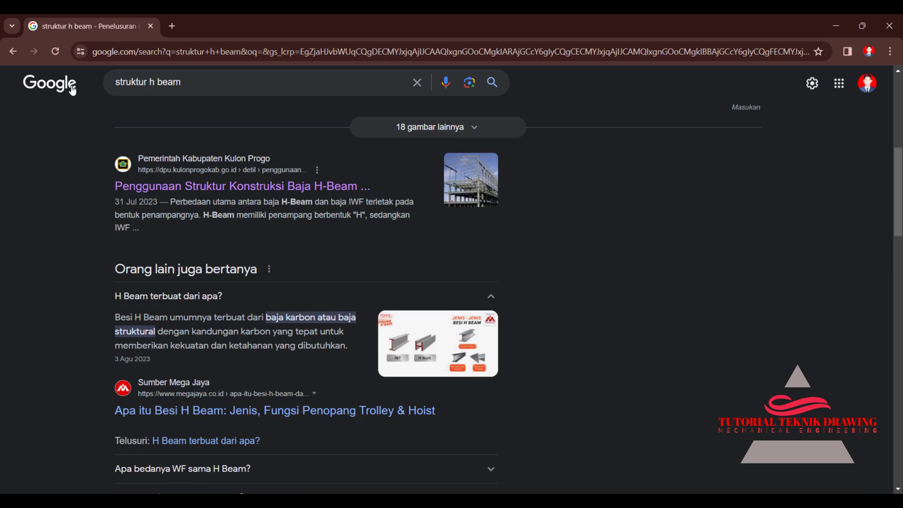
scroll(216, 313, "down", 3)
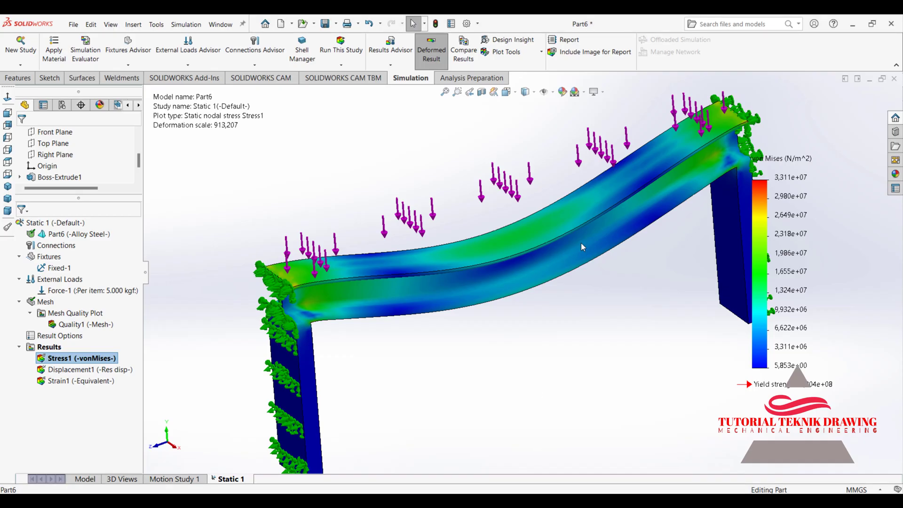
Animate the Stress1 von Mises plot with 30 frames at speed 200 and play it.
middle_click_drag(524, 295, 559, 294)
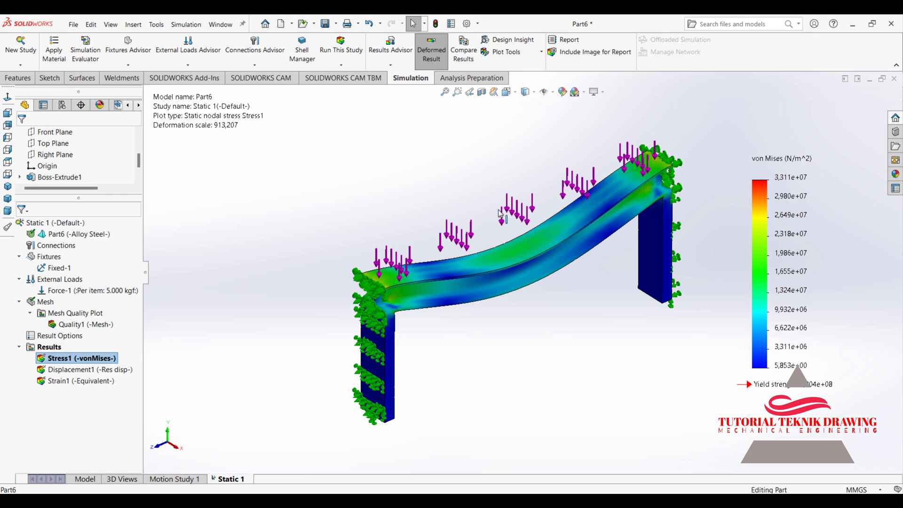
right_click(73, 359)
left_click(105, 201)
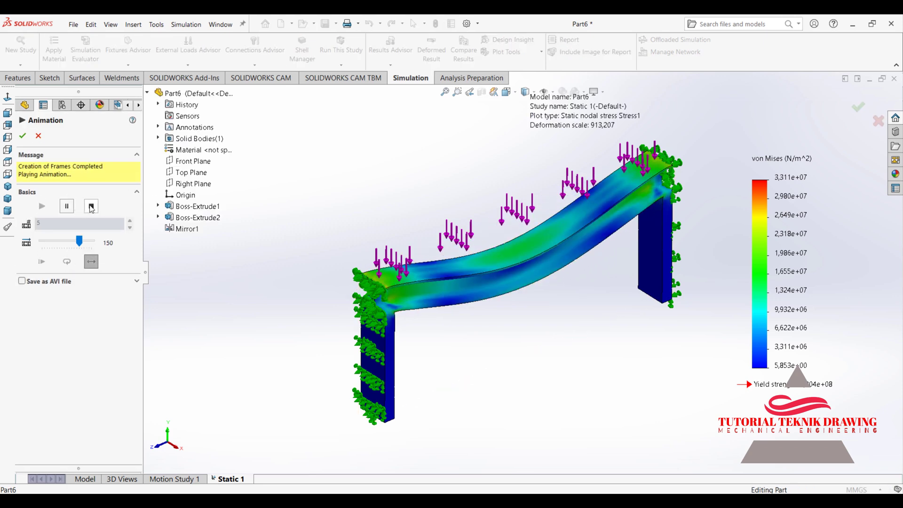
left_click(91, 206)
left_click_drag(45, 181, 33, 176)
type("30")
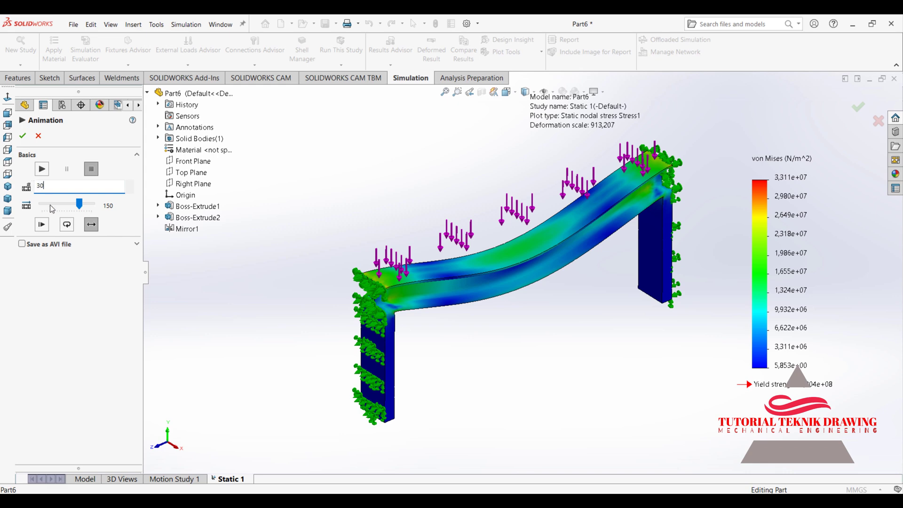
left_click(82, 203)
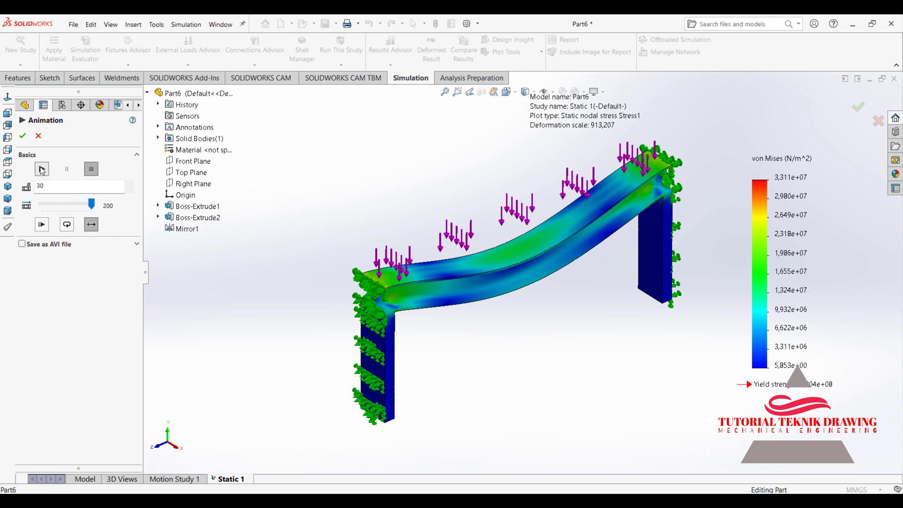
left_click(42, 168)
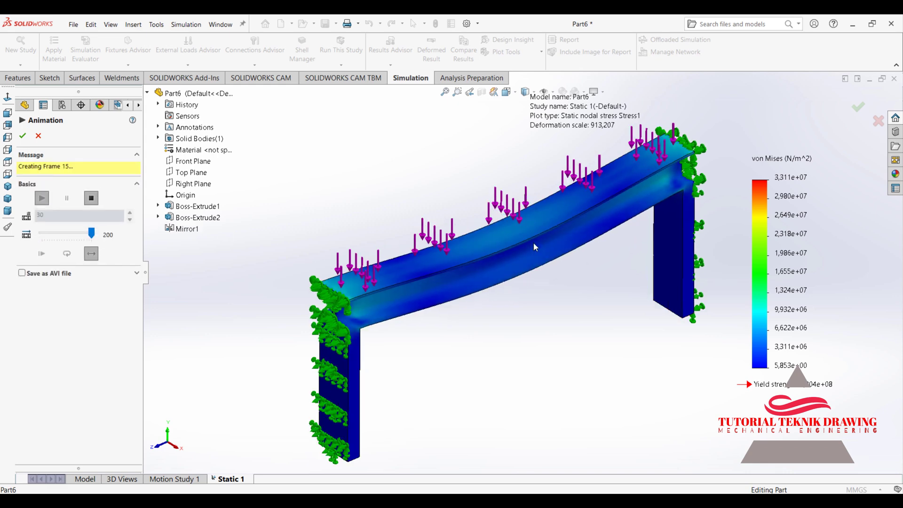